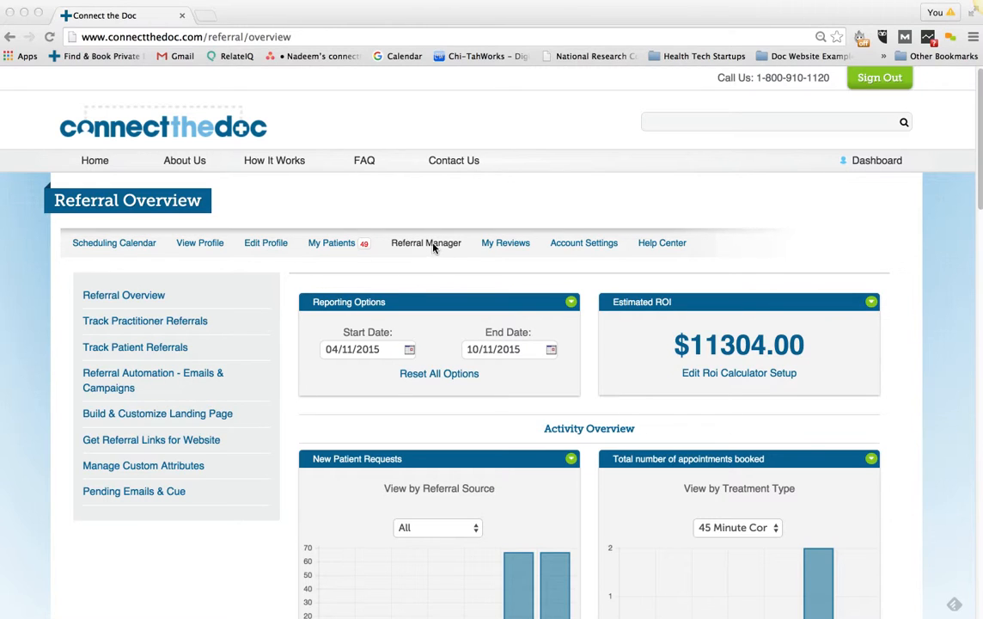
Go to Referral Automation - Emails & Campaigns and open Manage Email Sequences and Templates
{"action": "left_click", "coordinate": [139, 378]}
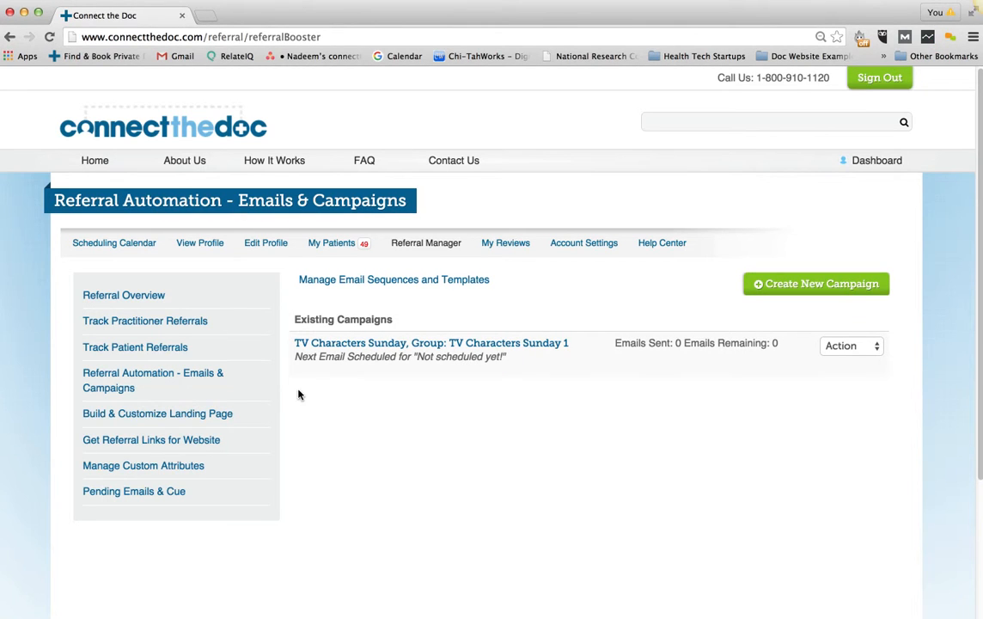
{"action": "left_click", "coordinate": [415, 287]}
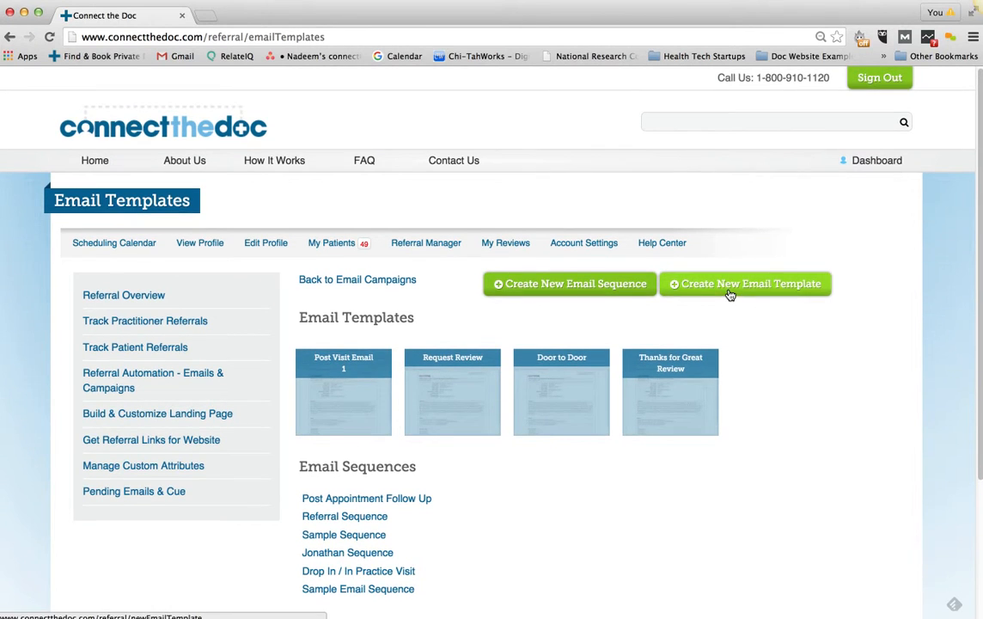
Start a new email template named 'Email 1' with the subject 'First Email'
{"action": "left_click", "coordinate": [729, 293]}
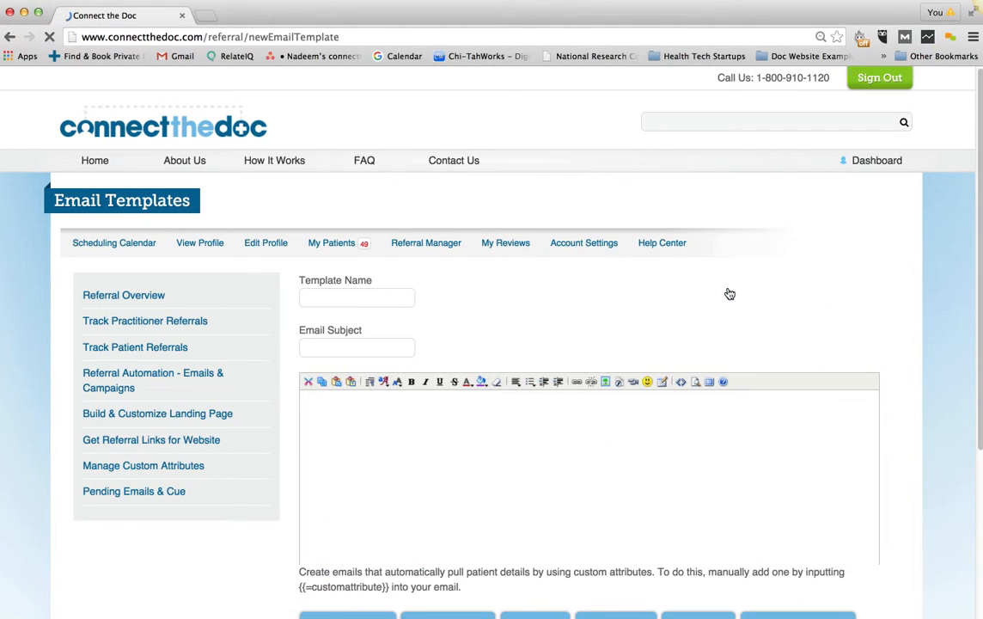
{"action": "left_click", "coordinate": [369, 298]}
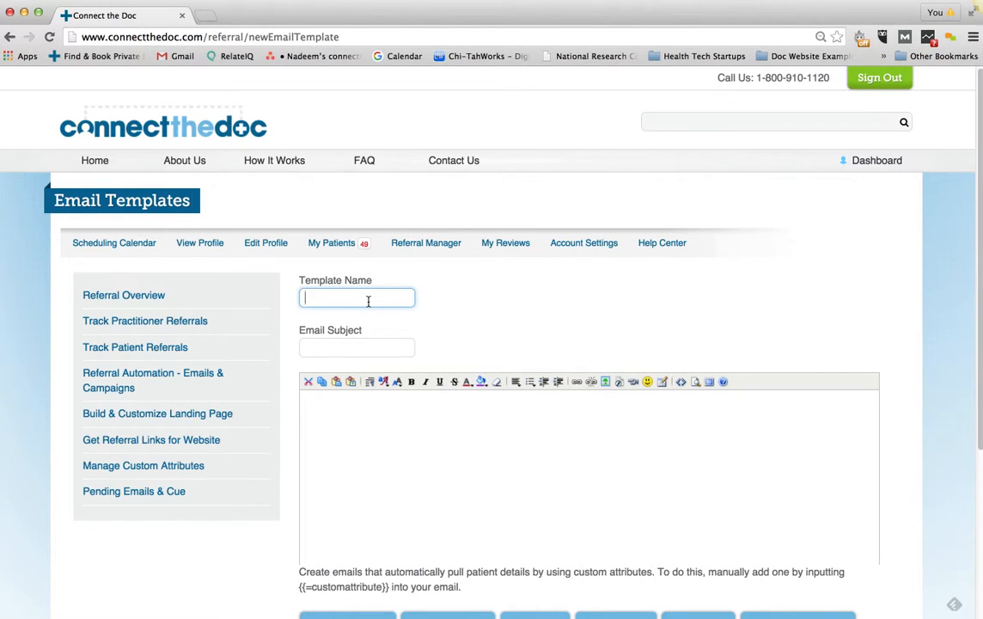
{"action": "type", "text": "Email 1"}
{"action": "key", "text": "Tab"}
{"action": "type", "text": "First"}
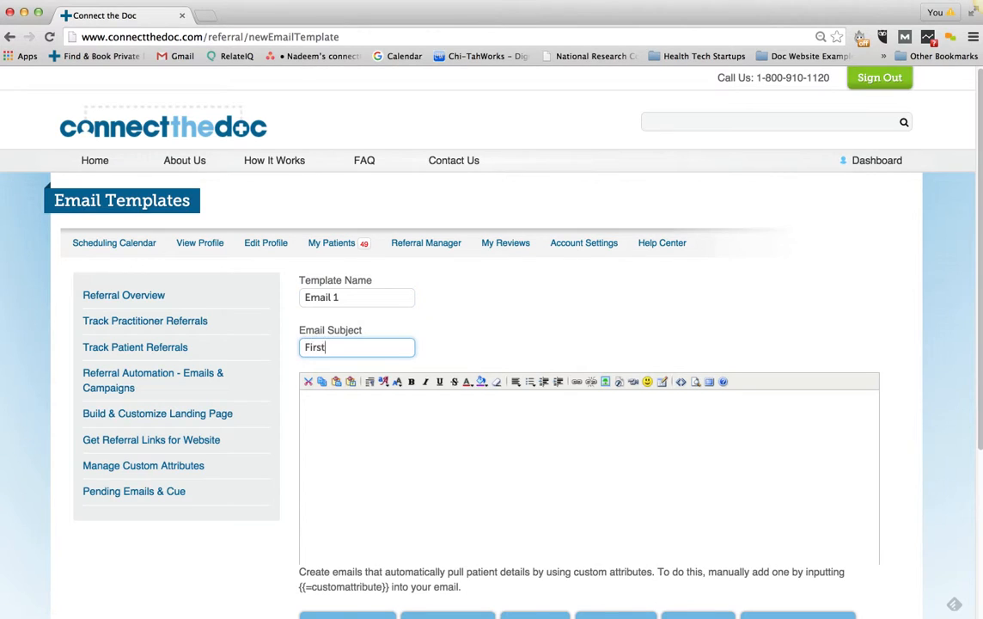
{"action": "type", "text": " Email"}
{"action": "key", "text": "Tab"}
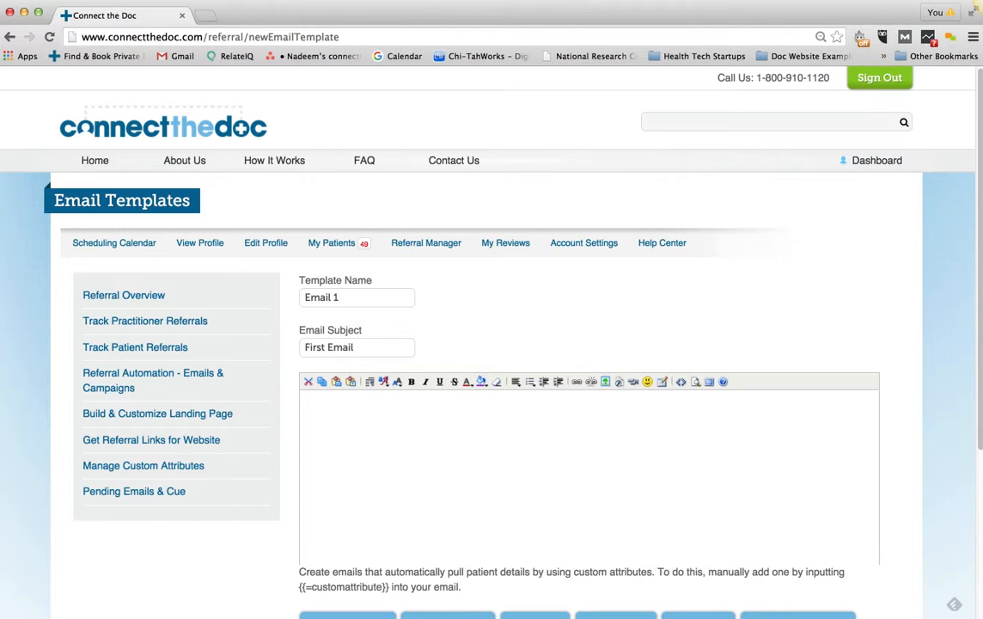
{"action": "scroll", "coordinate": [406, 308], "scroll_direction": "down", "scroll_amount": 4}
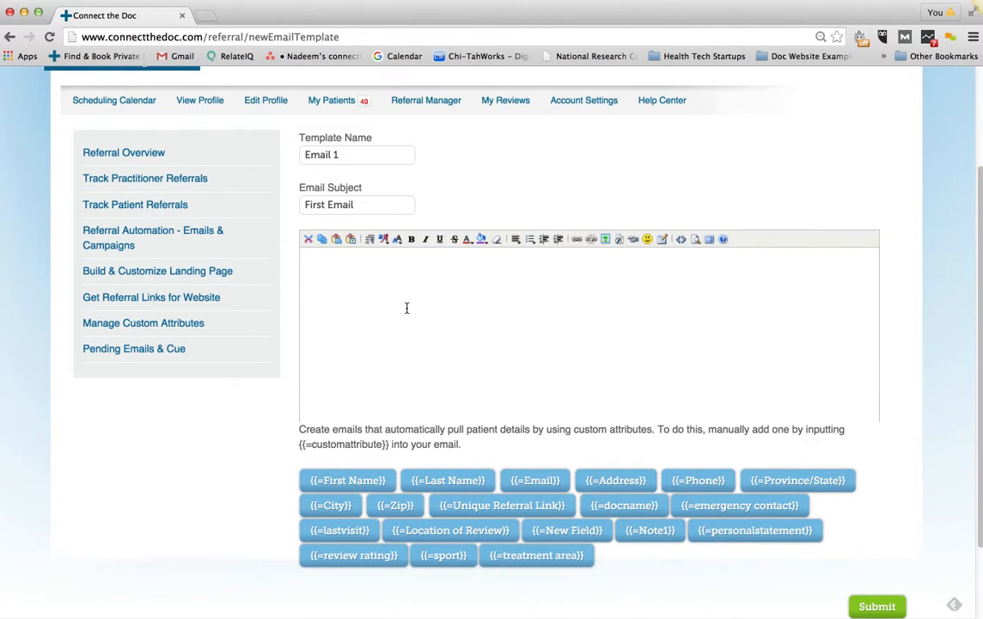
Write the greeting 'Hi {{=First Name}}, Hope you had a great visit.' and the referral-link request line
{"action": "type", "text": "H"}
{"action": "type", "text": "i {{First"}
{"action": "key", "text": "BackSpace"}
{"action": "key", "text": "BackSpace"}
{"action": "key", "text": "BackSpace"}
{"action": "key", "text": "BackSpace"}
{"action": "key", "text": "BackSpace"}
{"action": "type", "text": "=First Name"}
{"action": "type", "text": "}},  "}
{"action": "type", "text": "Hope you had "}
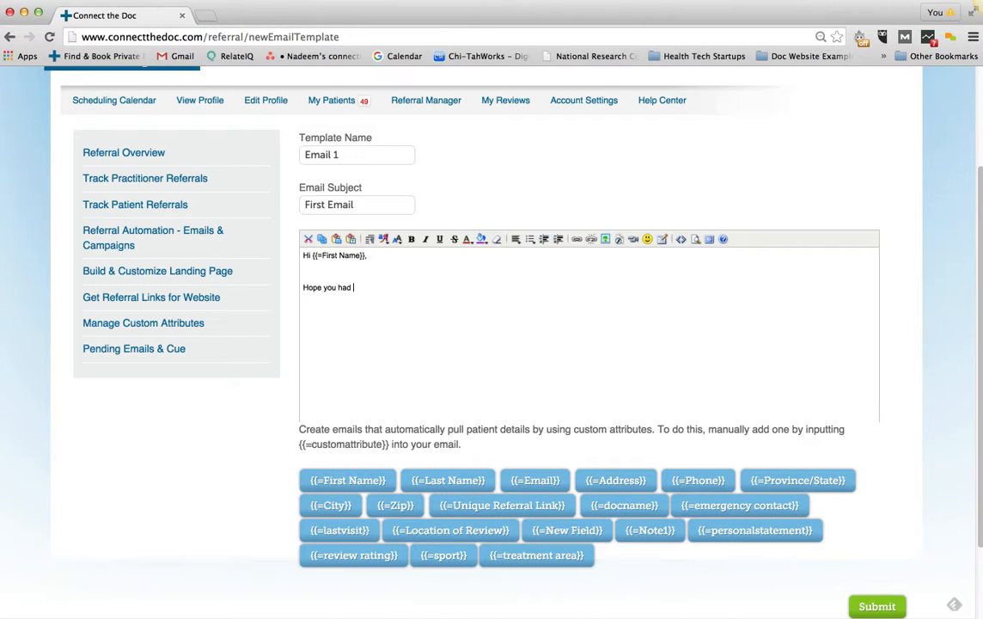
{"action": "type", "text": "a great visit."}
{"action": "key", "text": "Return"}
{"action": "type", "text": "Please share your"}
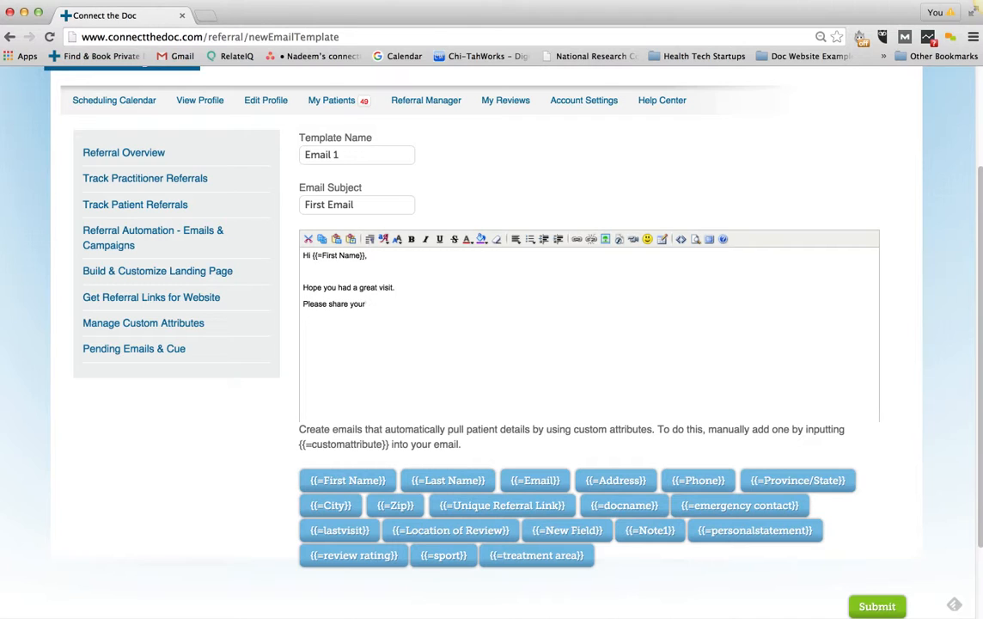
{"action": "type", "text": " referral link online: Here is your link"}
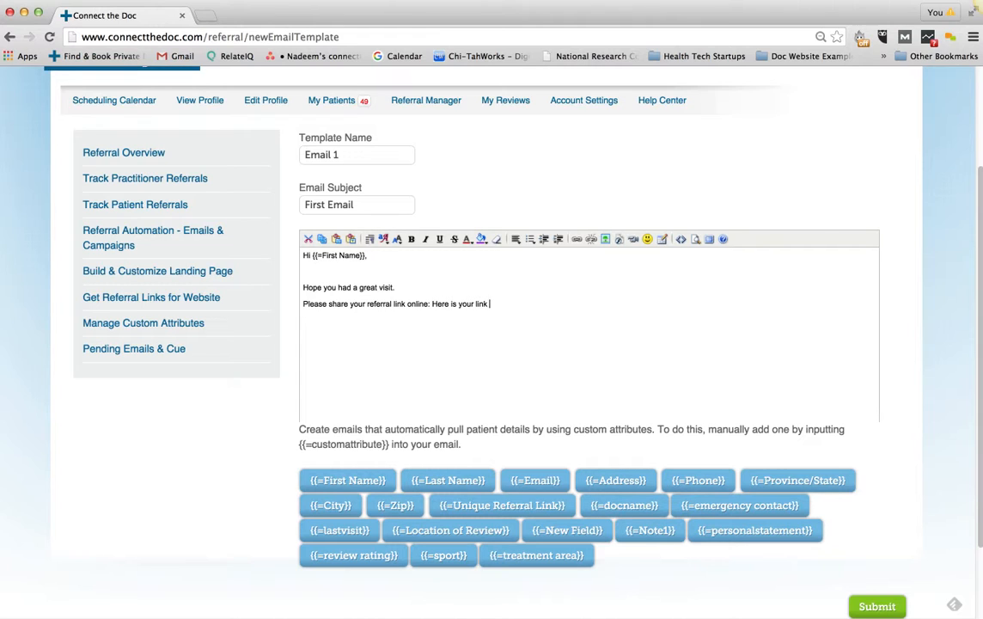
{"action": "type", "text": " {{=Unique Referral Link"}
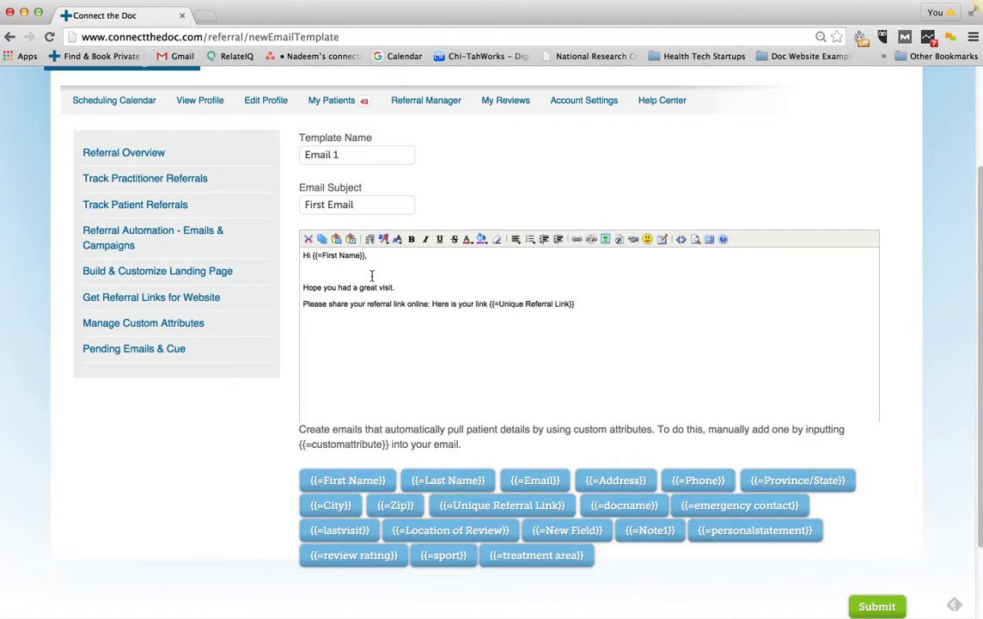
{"action": "left_click", "coordinate": [337, 274]}
{"action": "key", "text": "BackSpace"}
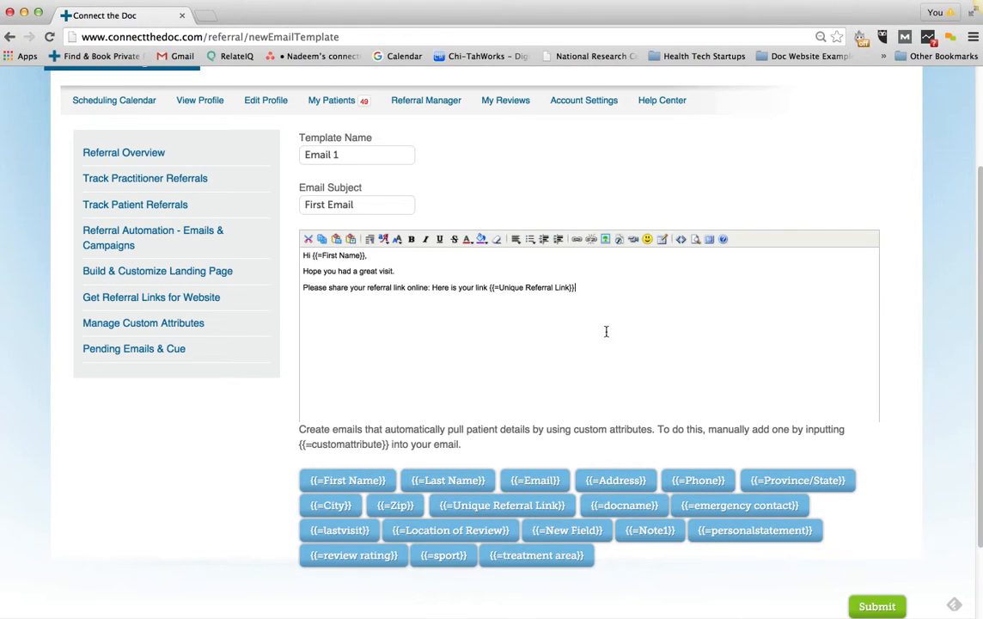
{"action": "key", "text": "Return"}
{"action": "key", "text": "Return"}
{"action": "type", "text": "The Connect the Doc Team"}
{"action": "key", "text": "Return"}
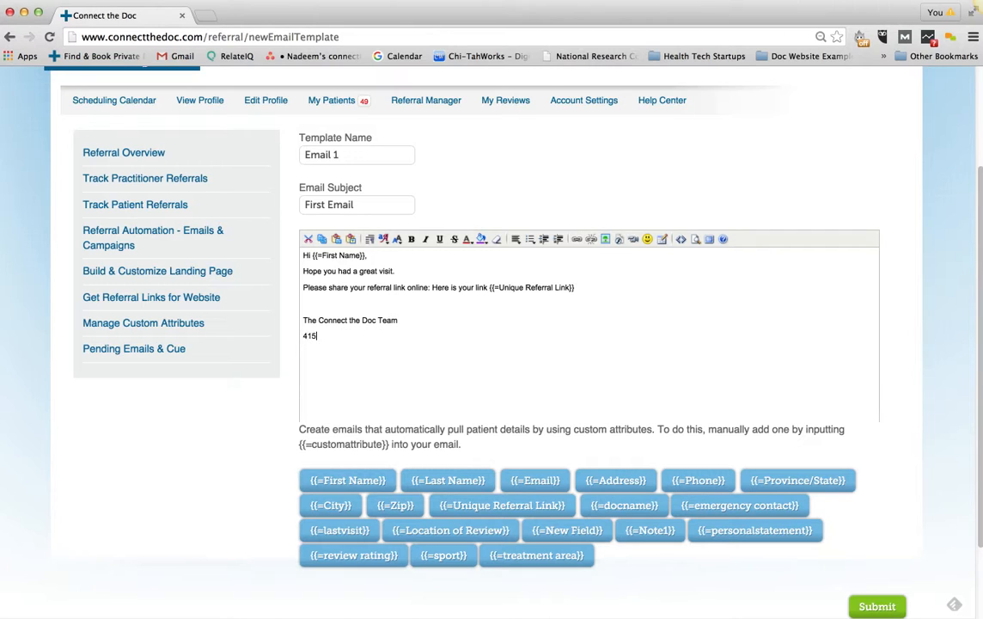
{"action": "left_click", "coordinate": [315, 306]}
{"action": "key", "text": "BackSpace"}
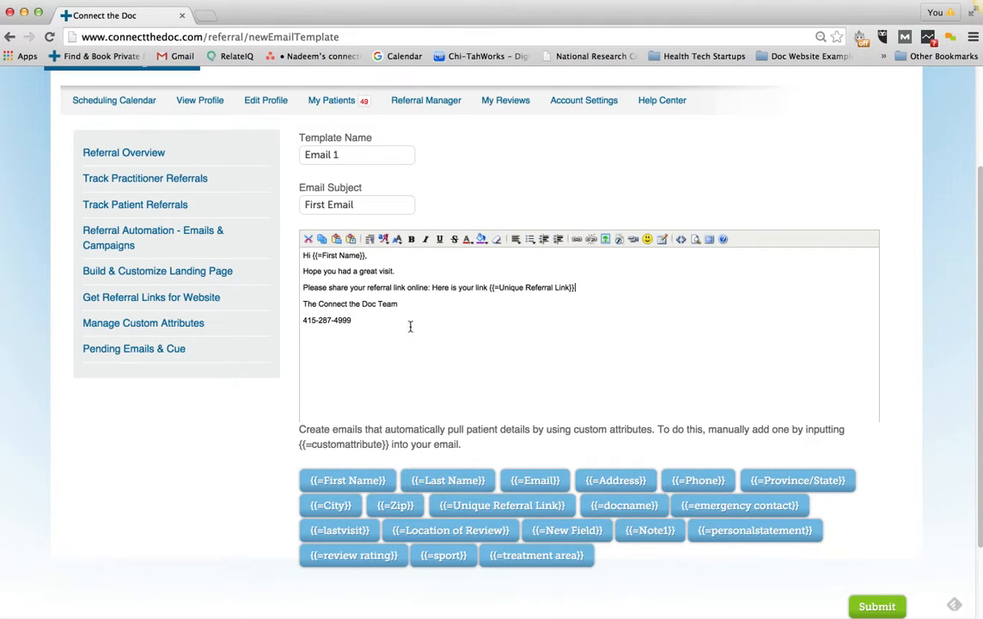
Format the whole Email 1 body in Verdana, medium(14pt), and submit the template
{"action": "left_click_drag", "start_coordinate": [373, 331], "coordinate": [304, 254]}
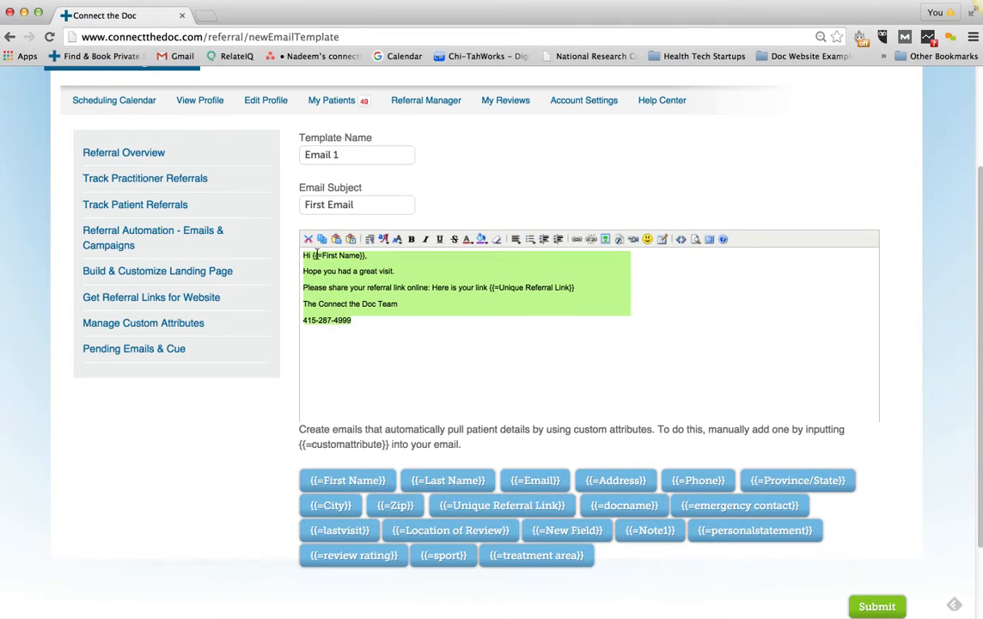
{"action": "left_click", "coordinate": [383, 238]}
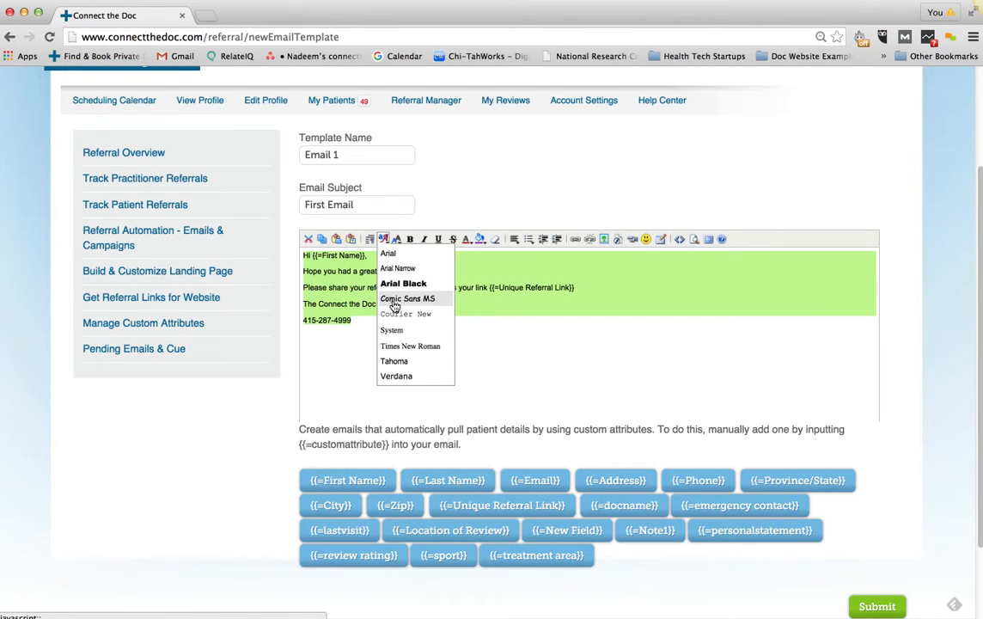
{"action": "left_click", "coordinate": [395, 378]}
{"action": "left_click", "coordinate": [396, 238]}
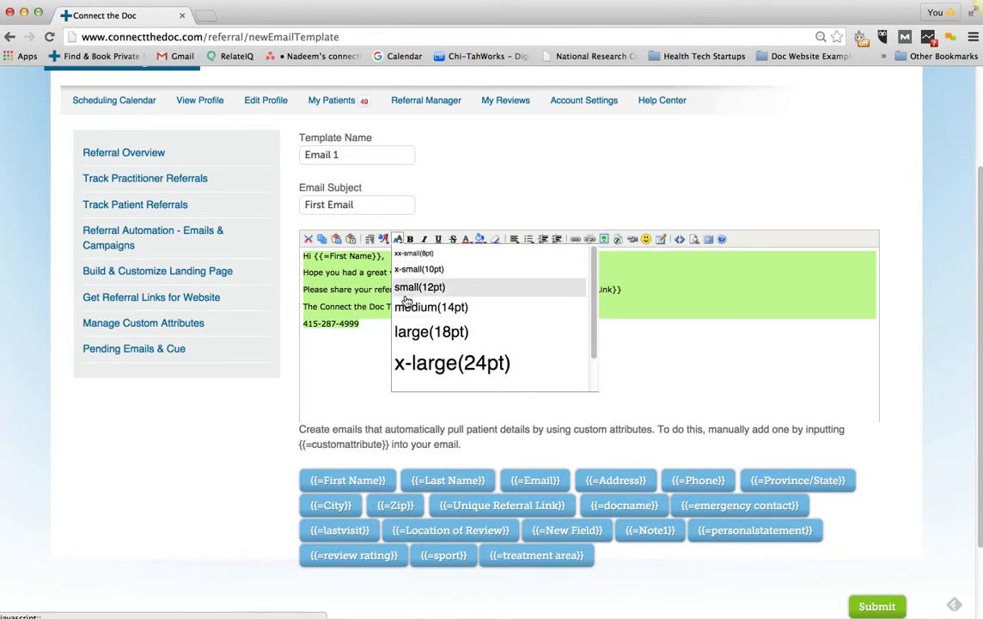
{"action": "left_click", "coordinate": [410, 307]}
{"action": "left_click", "coordinate": [480, 369]}
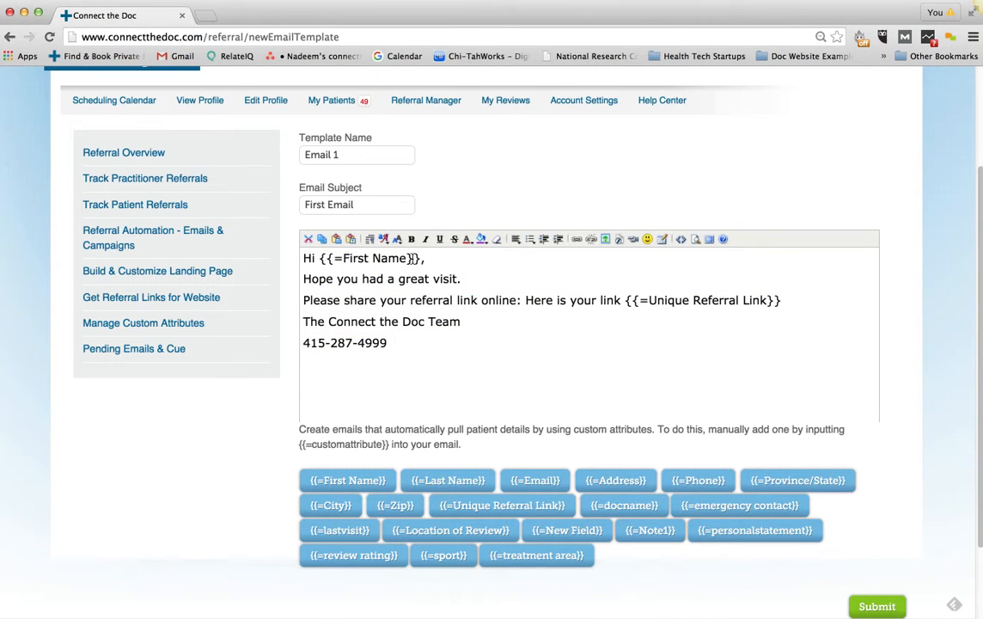
{"action": "left_click", "coordinate": [876, 605]}
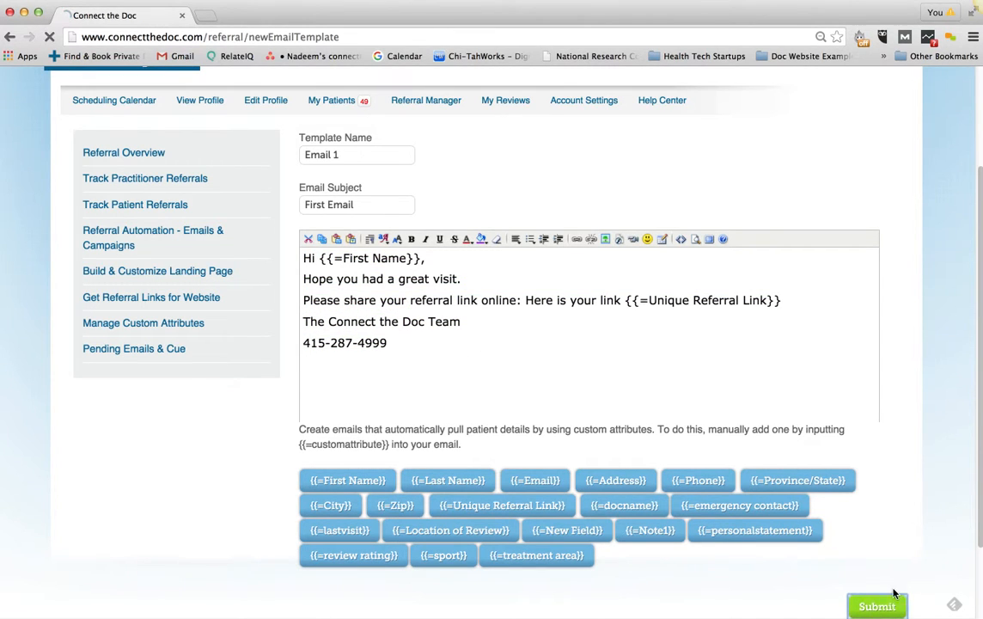
{"action": "scroll", "coordinate": [846, 546], "scroll_direction": "down", "scroll_amount": 2}
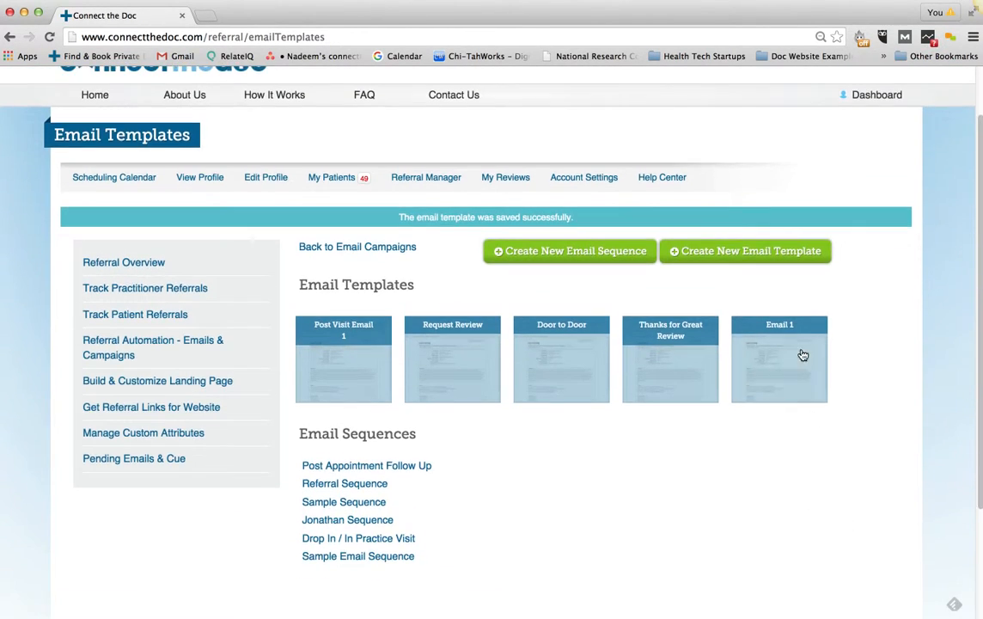
Start another template named 'Email 2' with the subject 'Email 2'
{"action": "left_click", "coordinate": [694, 254]}
{"action": "left_click", "coordinate": [336, 301]}
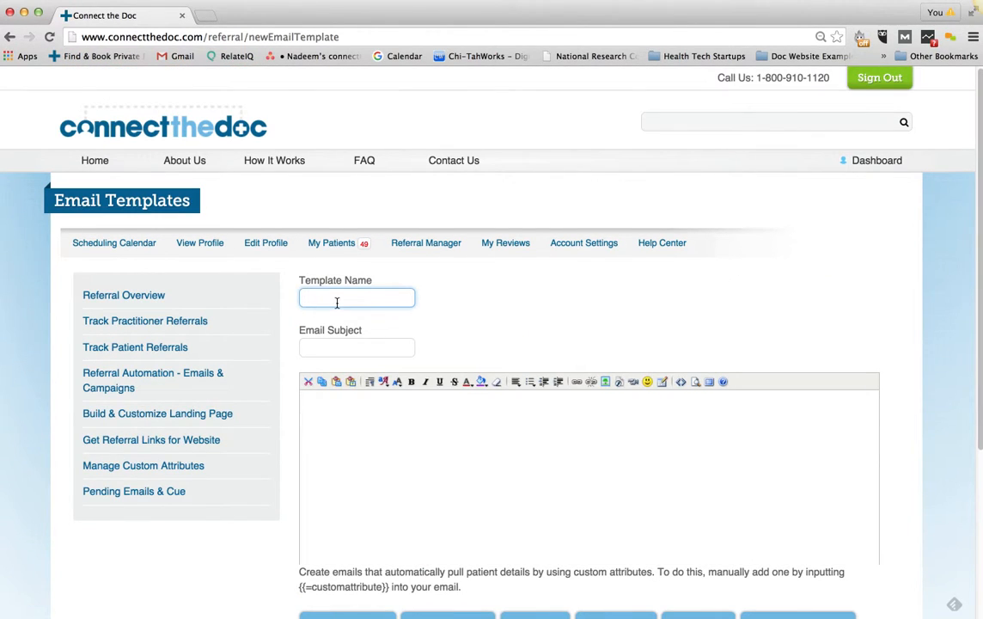
{"action": "type", "text": "Email 2"}
{"action": "key", "text": "Tab"}
{"action": "type", "text": "Ema"}
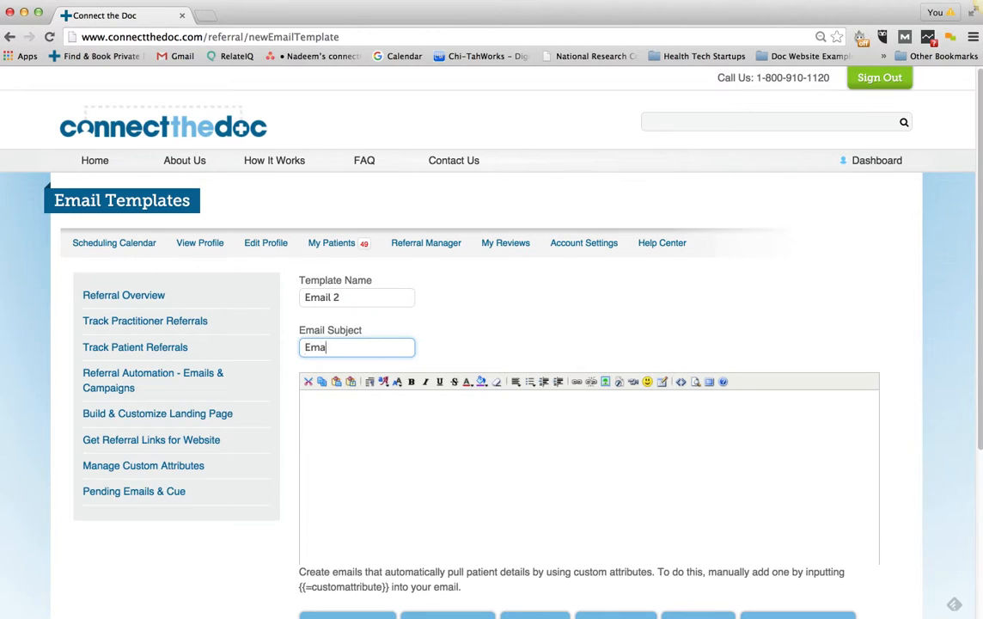
{"action": "type", "text": "il 2"}
{"action": "key", "text": "Tab"}
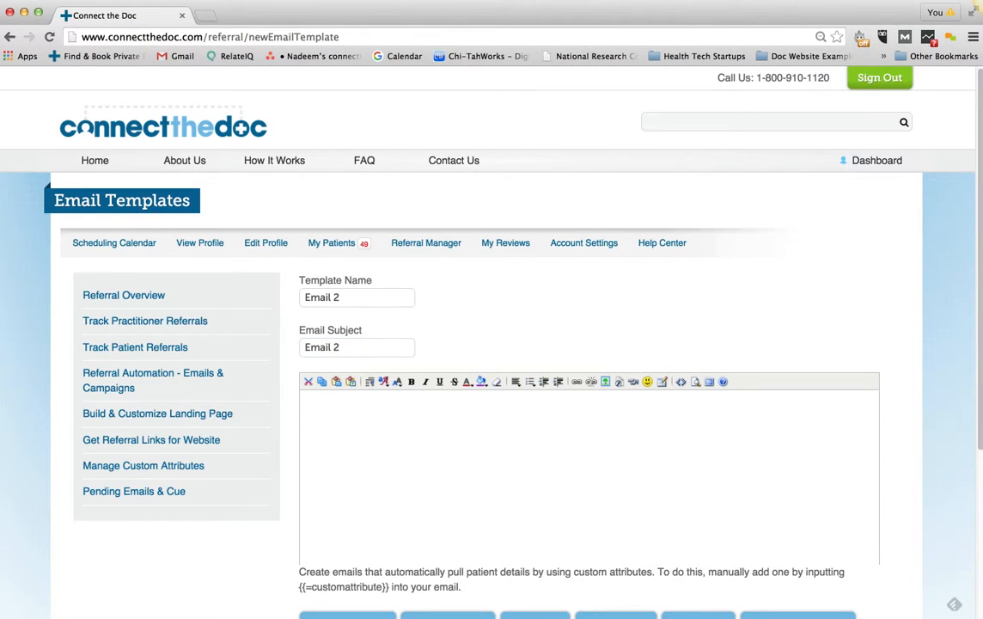
Write the greeting 'Hi {{=First Name}}' and the check-in paragraph asking them to share their referral link
{"action": "type", "text": "Hi {{=First Name}}"}
{"action": "key", "text": "Return"}
{"action": "key", "text": "Return"}
{"action": "type", "text": "Just wanted to checkin "}
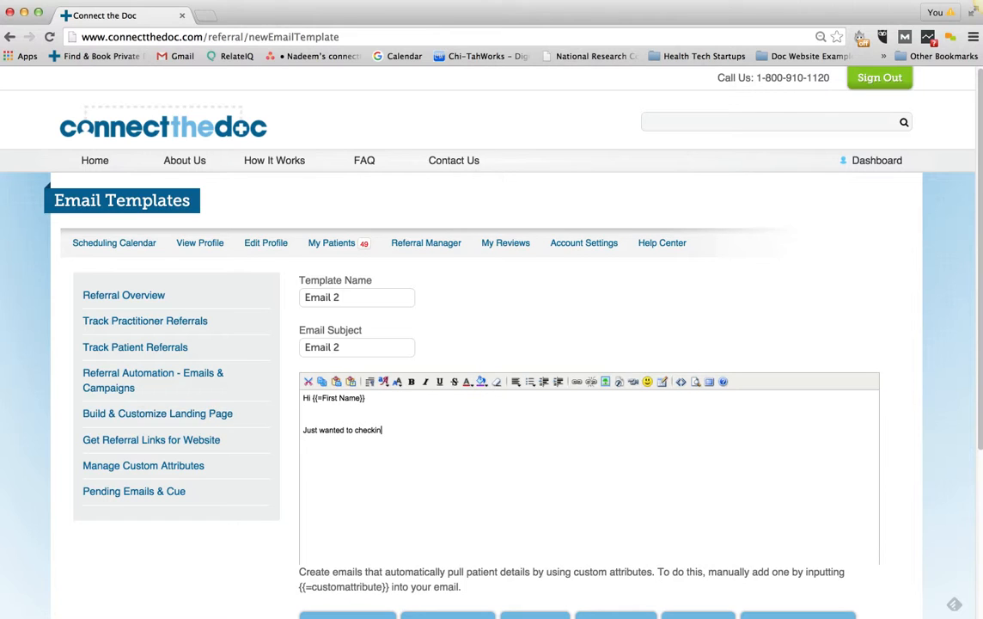
{"action": "type", "text": "and make sure you had a great visit"}
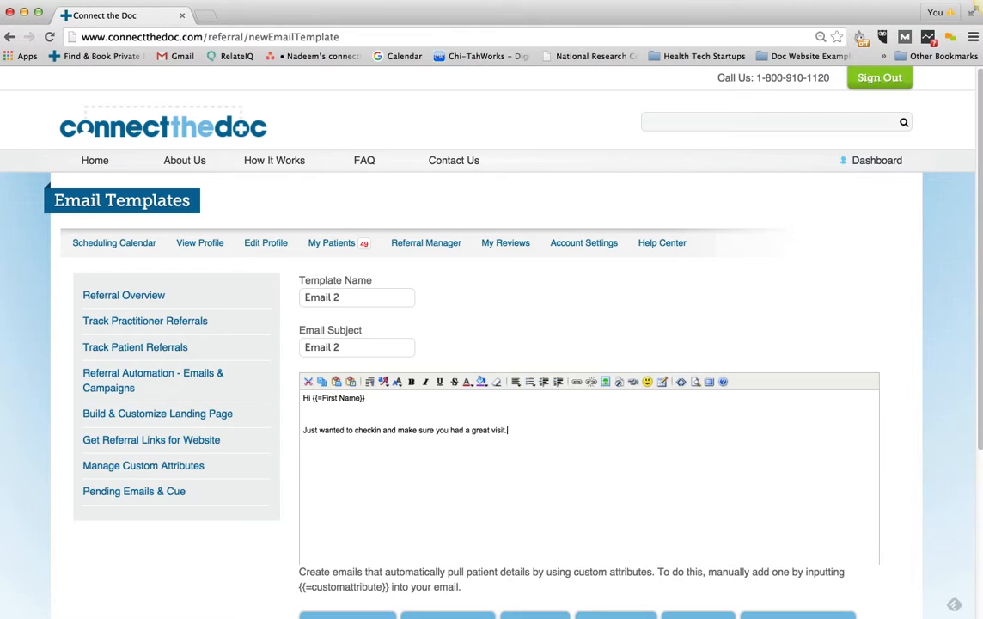
{"action": "type", "text": ". Plkeas"}
{"action": "key", "text": "BackSpace"}
{"action": "key", "text": "BackSpace"}
{"action": "key", "text": "BackSpace"}
{"action": "type", "text": "ease take a moment to share your unique re"}
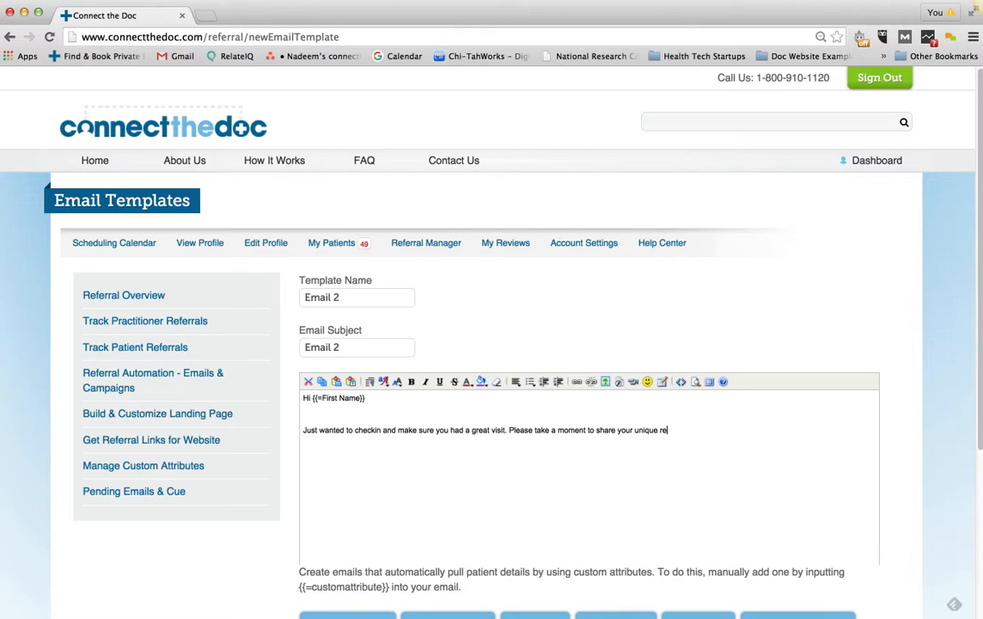
{"action": "type", "text": "ferral link on Facebook or Go"}
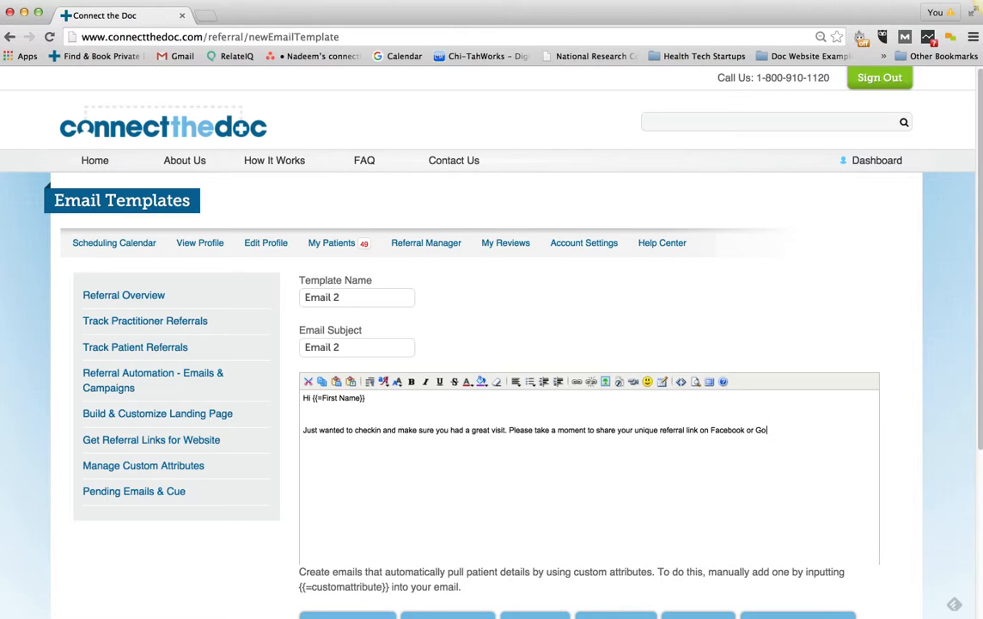
{"action": "type", "text": "ogle+ if you have not had the chan"}
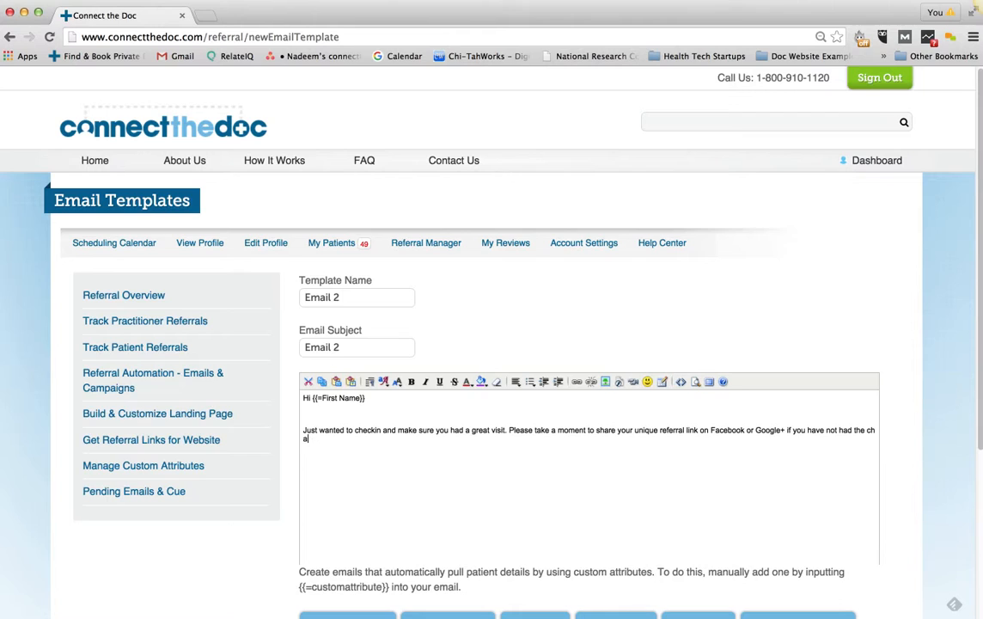
{"action": "type", "text": "nce."}
{"action": "key", "text": "Return"}
{"action": "key", "text": "Return"}
{"action": "type", "text": "Her e"}
{"action": "key", "text": "BackSpace"}
{"action": "key", "text": "BackSpace"}
{"action": "type", "text": "e is your link: {{=Unqu"}
{"action": "key", "text": "BackSpace"}
{"action": "key", "text": "BackSpace"}
{"action": "type", "text": "ique Referra"}
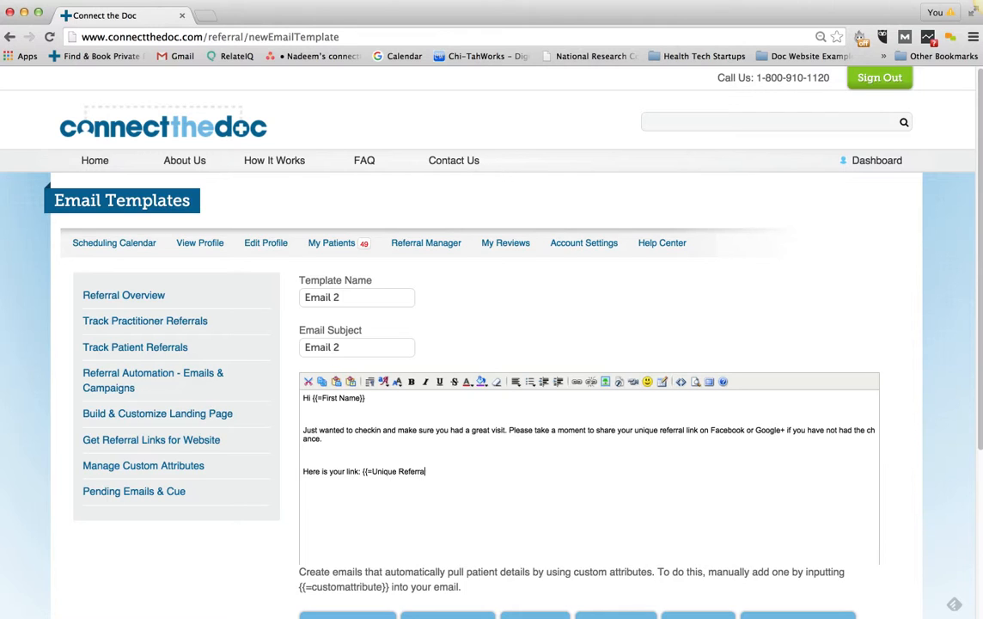
{"action": "type", "text": "l Link}}  Best,"}
{"action": "key", "text": "Return"}
{"action": "type", "text": "The Connect the Doc Team"}
{"action": "key", "text": "Return"}
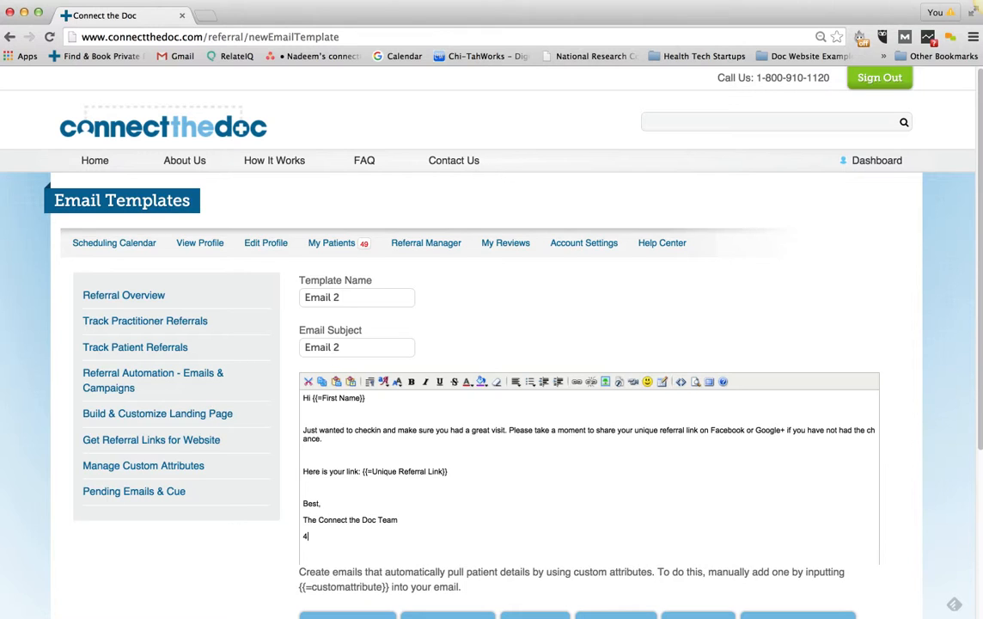
Submit the Email 2 template
{"action": "scroll", "coordinate": [782, 340], "scroll_direction": "down", "scroll_amount": 3}
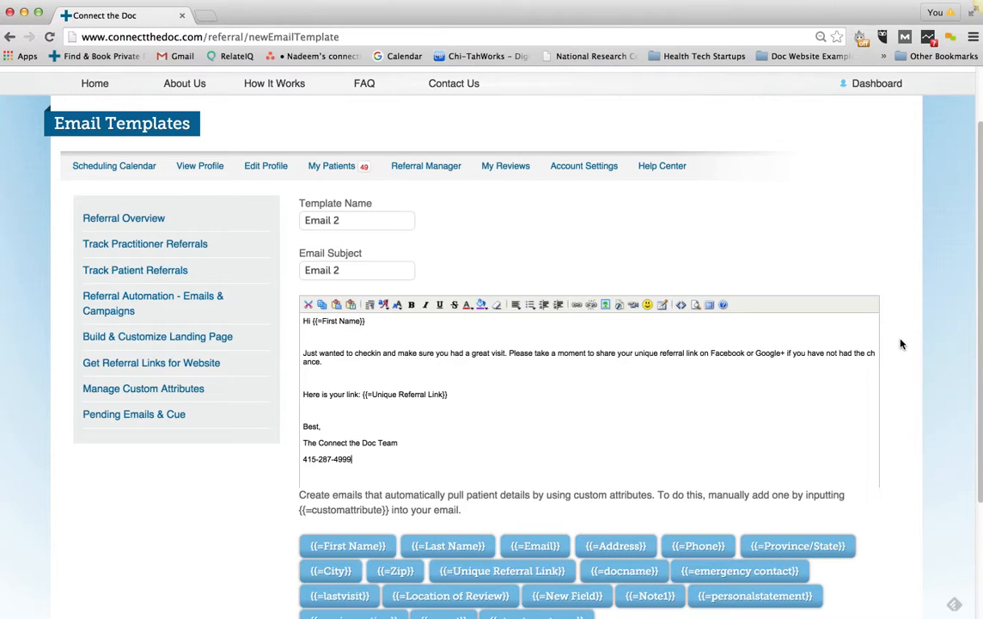
{"action": "scroll", "coordinate": [901, 344], "scroll_direction": "down", "scroll_amount": 3}
{"action": "left_click", "coordinate": [898, 570]}
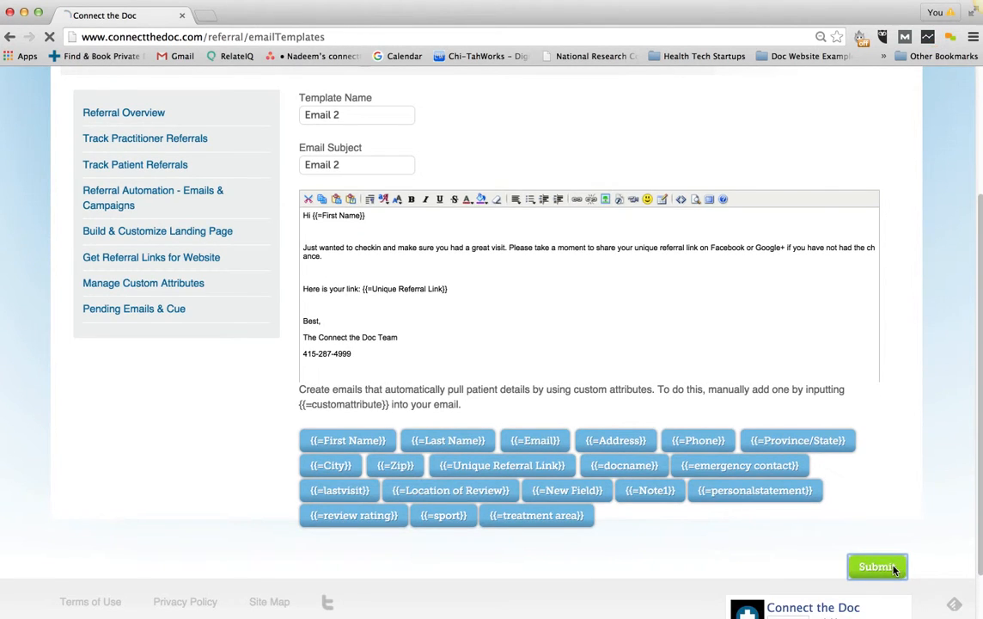
Open the Post Visit Email 1 template and read its $20-per-referral donation message
{"action": "left_click", "coordinate": [340, 419]}
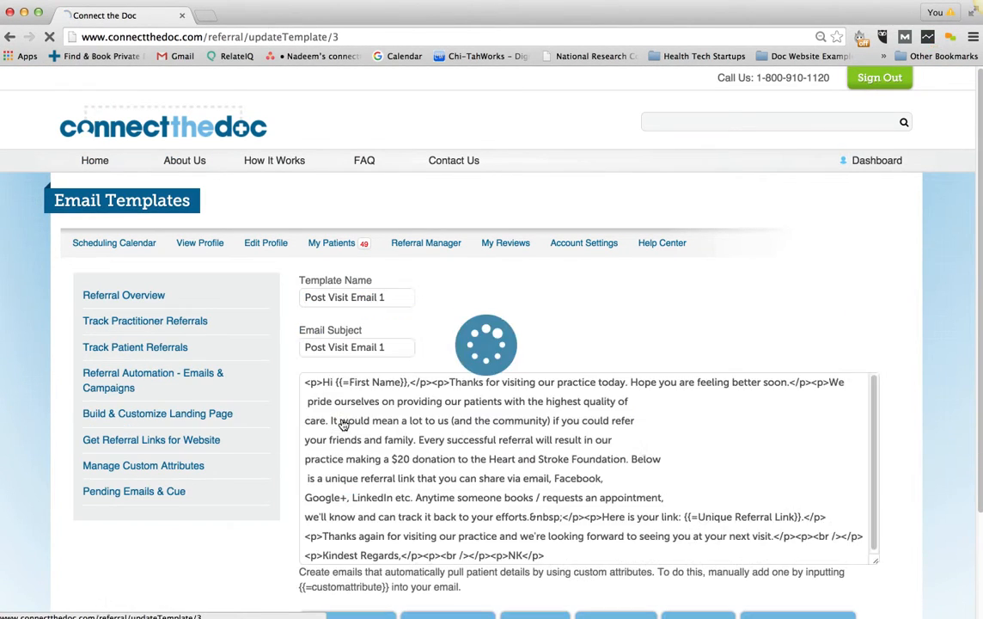
{"action": "scroll", "coordinate": [963, 440], "scroll_direction": "down", "scroll_amount": 1}
{"action": "scroll", "coordinate": [963, 441], "scroll_direction": "down", "scroll_amount": 1}
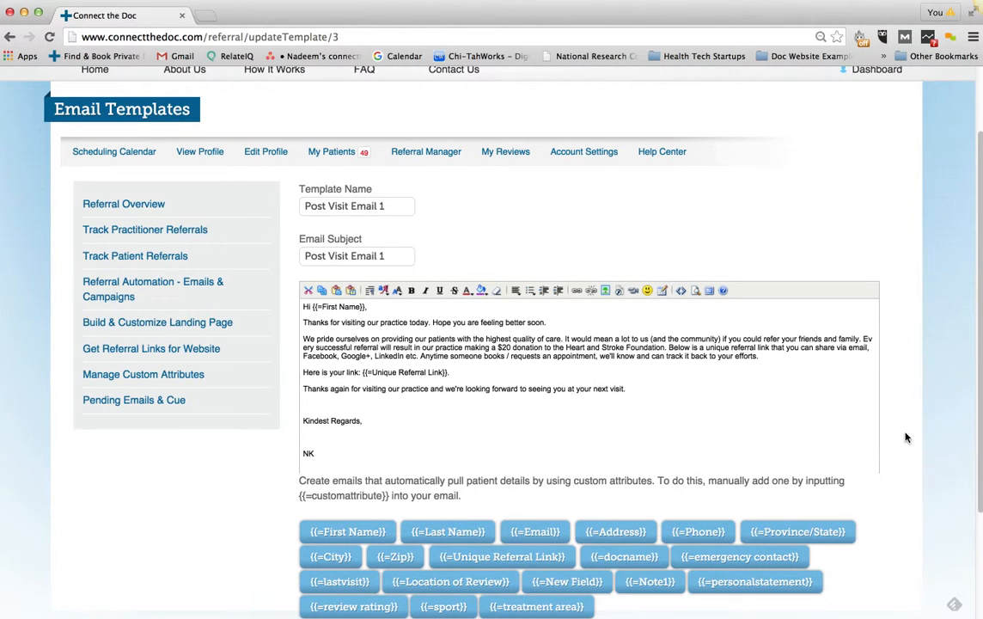
{"action": "scroll", "coordinate": [904, 436], "scroll_direction": "down", "scroll_amount": 1}
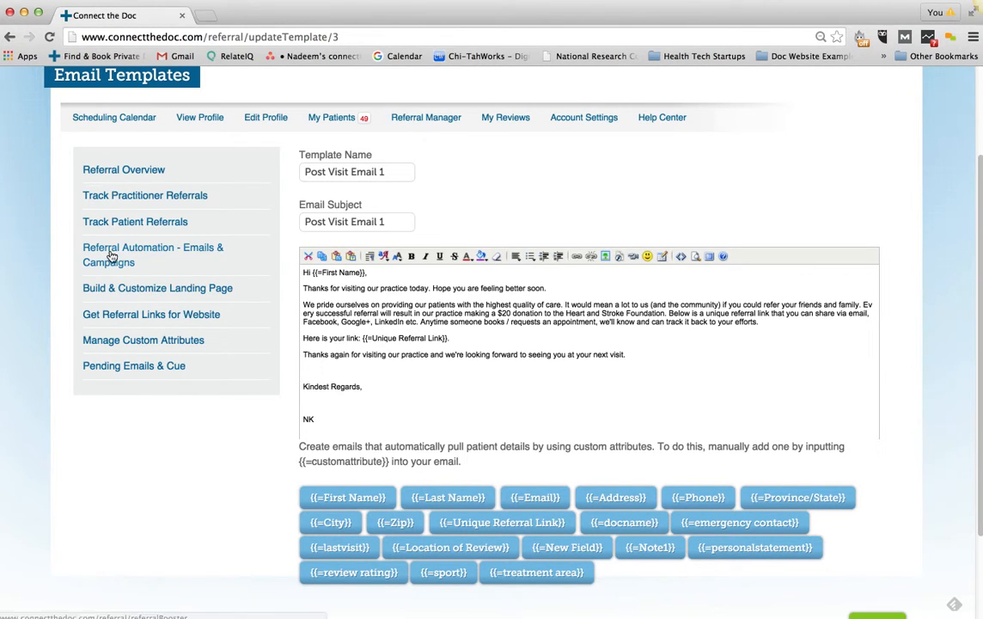
Create the email sequence 'Email Sequence Sample' and start adding its first email
{"action": "left_click", "coordinate": [10, 38]}
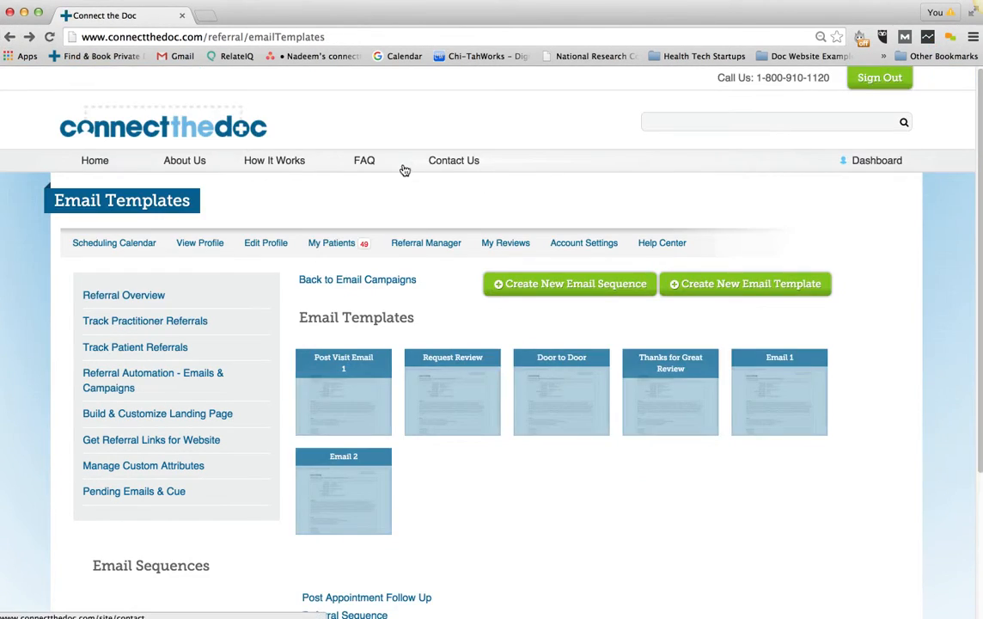
{"action": "scroll", "coordinate": [679, 459], "scroll_direction": "down", "scroll_amount": 3}
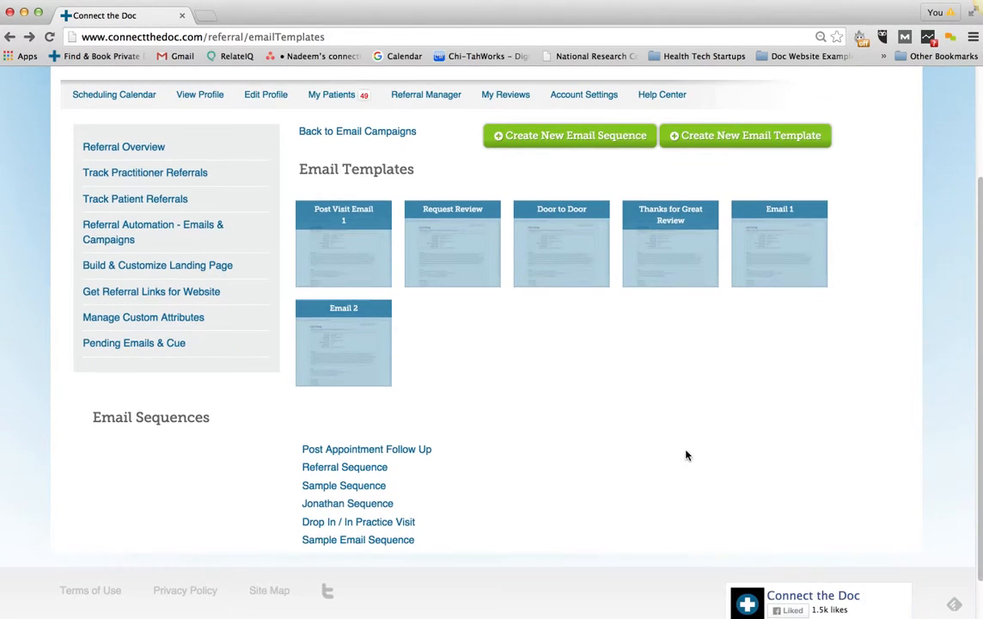
{"action": "left_click", "coordinate": [549, 140]}
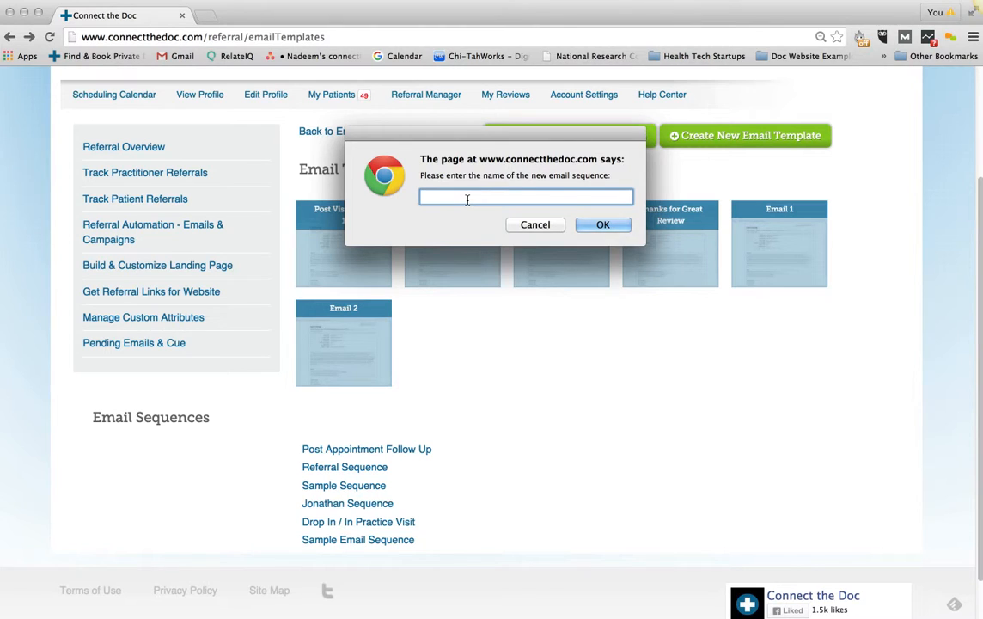
{"action": "type", "text": "Email Sequence Sample"}
{"action": "left_click", "coordinate": [602, 224]}
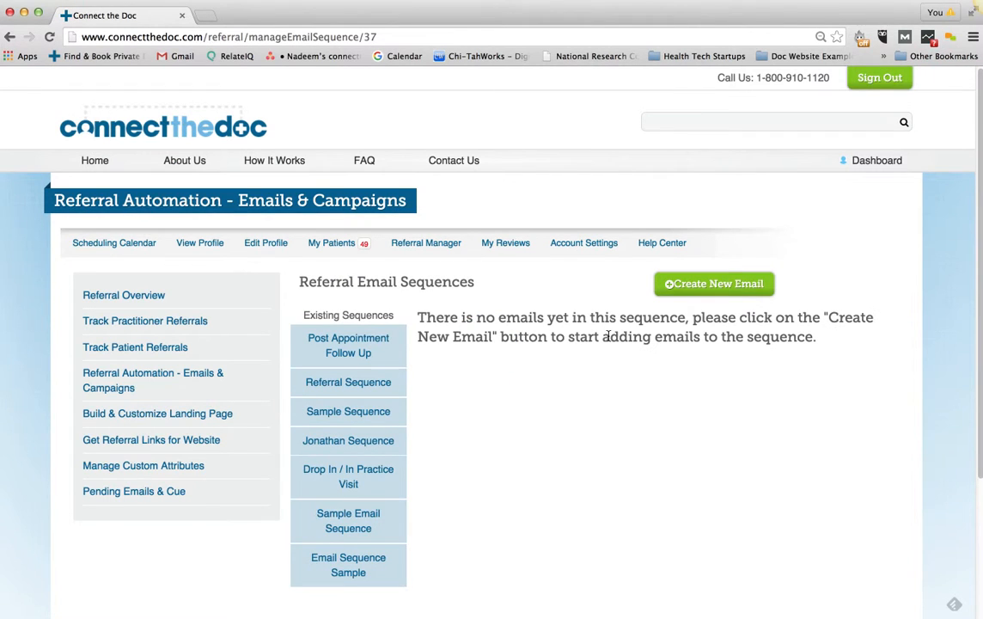
{"action": "scroll", "coordinate": [740, 373], "scroll_direction": "down", "scroll_amount": 3}
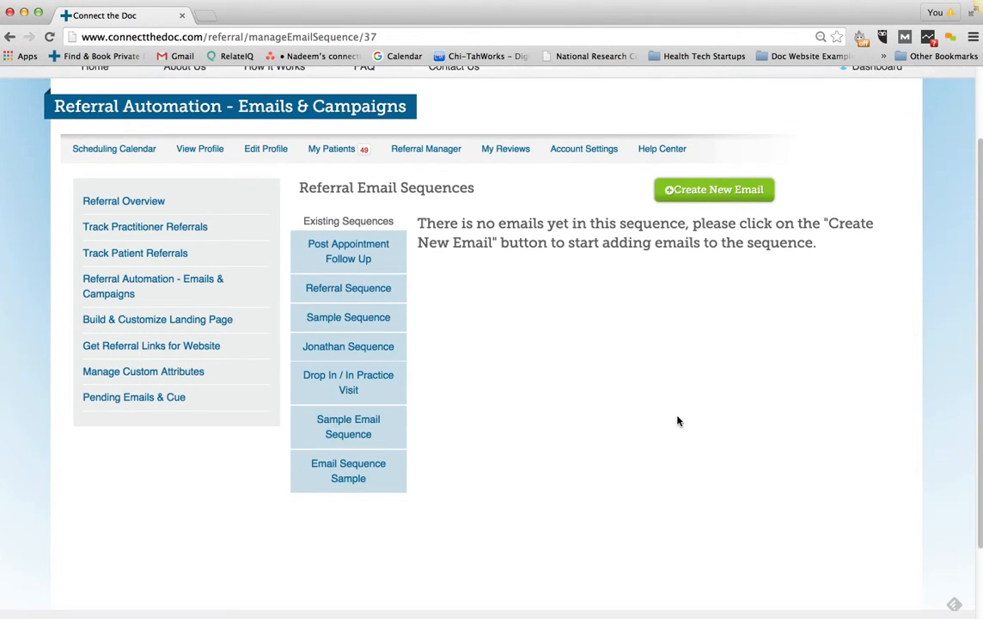
{"action": "left_click", "coordinate": [714, 190]}
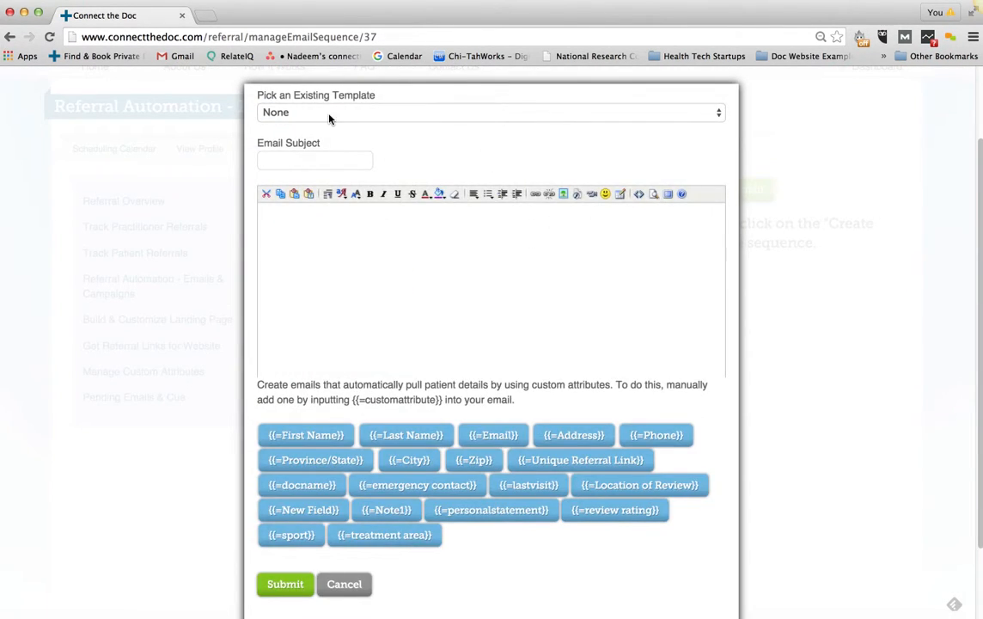
Use the Email 1 template as the sequence's first email and submit it
{"action": "left_click", "coordinate": [329, 119]}
{"action": "left_click", "coordinate": [279, 180]}
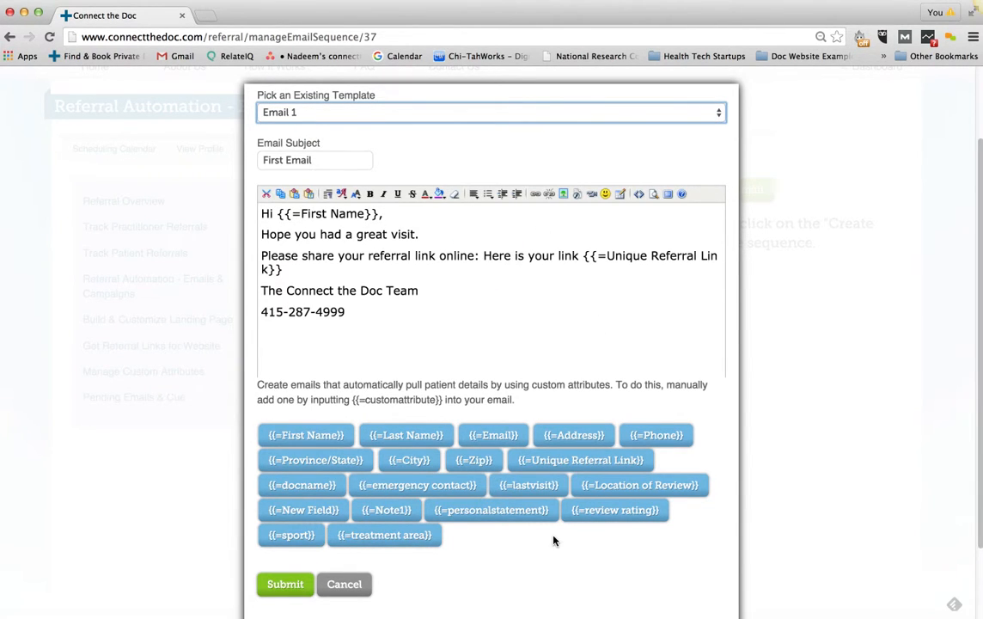
{"action": "scroll", "coordinate": [553, 538], "scroll_direction": "down", "scroll_amount": 2}
{"action": "left_click", "coordinate": [276, 522]}
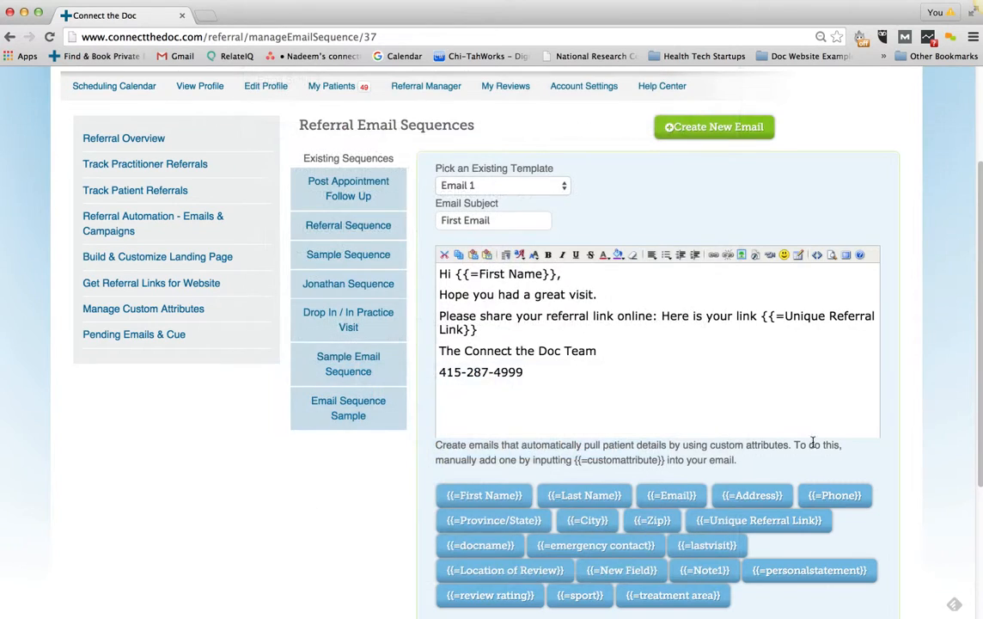
Turn on an automatic follow-up after 3 Days using a new email
{"action": "scroll", "coordinate": [739, 447], "scroll_direction": "down", "scroll_amount": 5}
{"action": "left_click", "coordinate": [634, 416]}
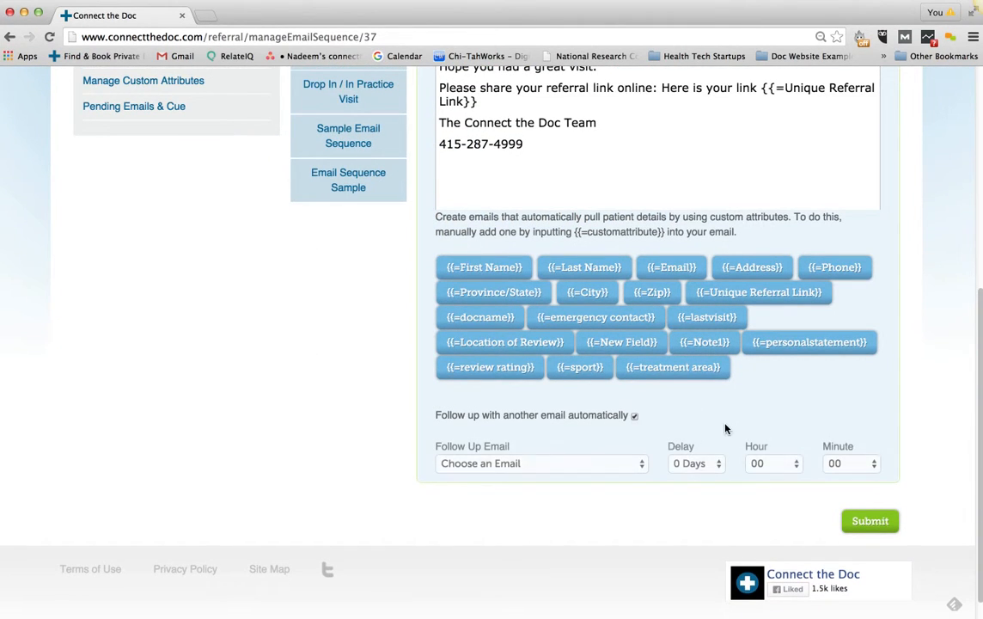
{"action": "scroll", "coordinate": [687, 421], "scroll_direction": "down", "scroll_amount": 1}
{"action": "left_click", "coordinate": [683, 428]}
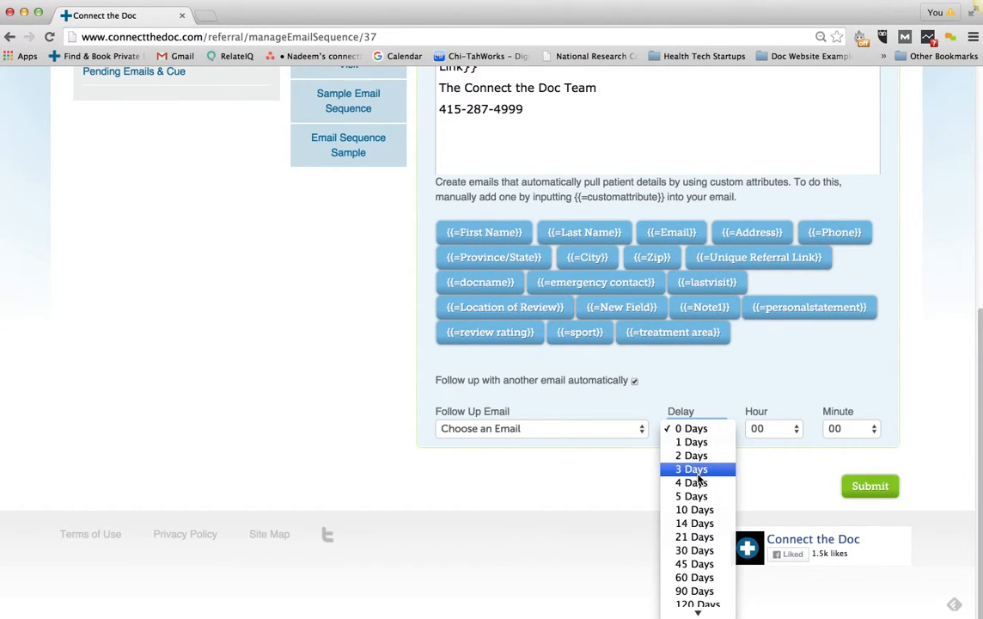
{"action": "left_click", "coordinate": [695, 469]}
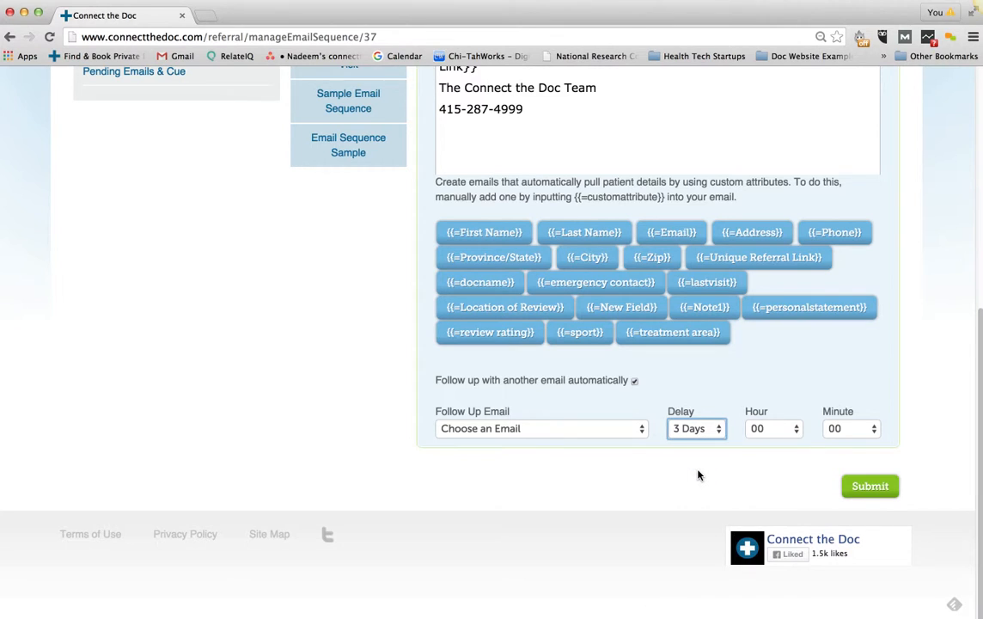
{"action": "left_click", "coordinate": [623, 434]}
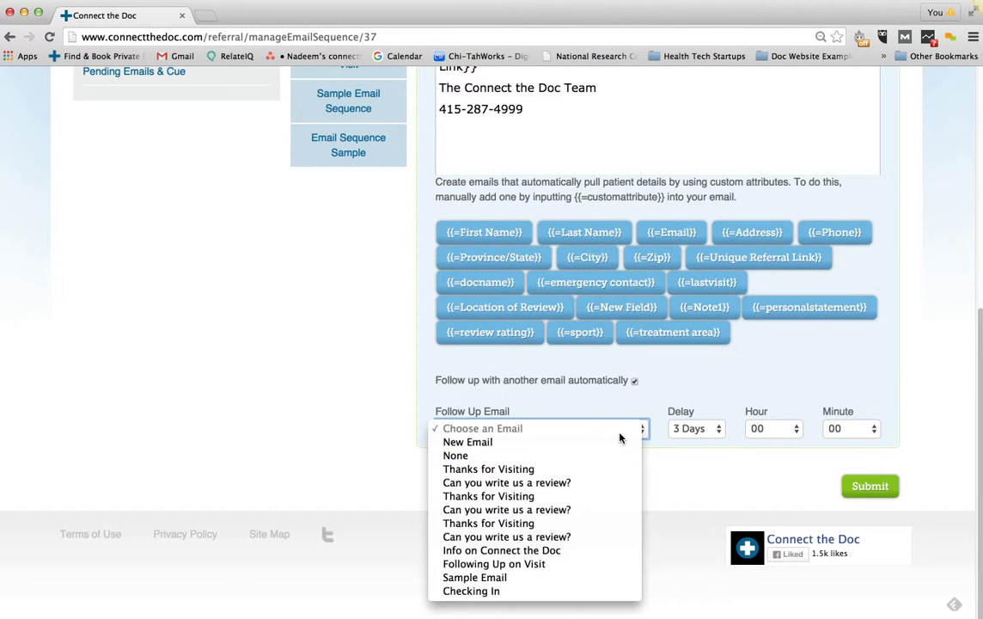
{"action": "left_click", "coordinate": [504, 443]}
{"action": "left_click", "coordinate": [372, 97]}
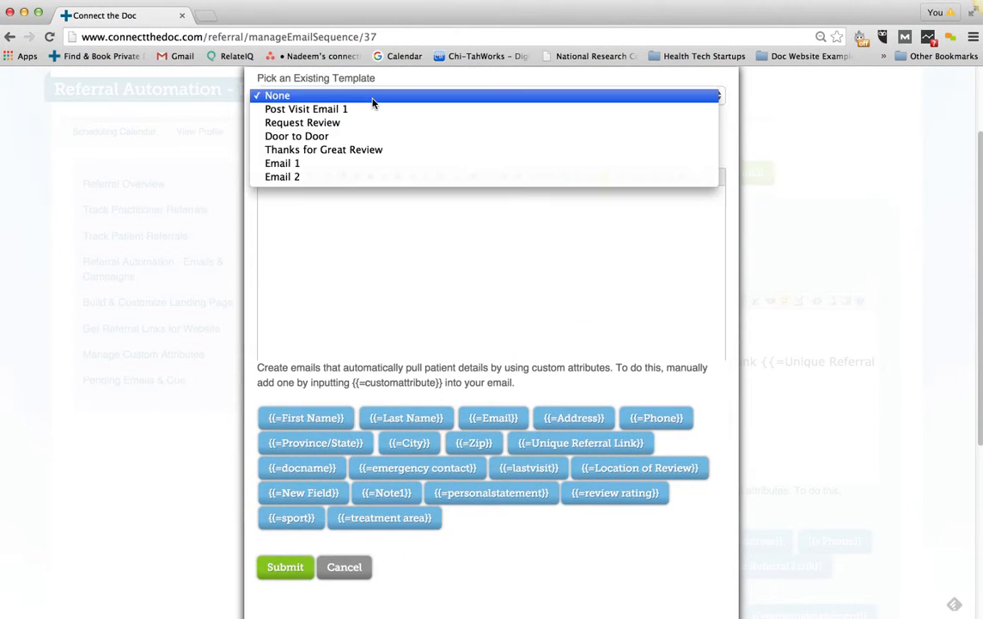
Base the follow-up on the Email 2 template and set its body to Verdana, medium 14pt
{"action": "left_click", "coordinate": [314, 176]}
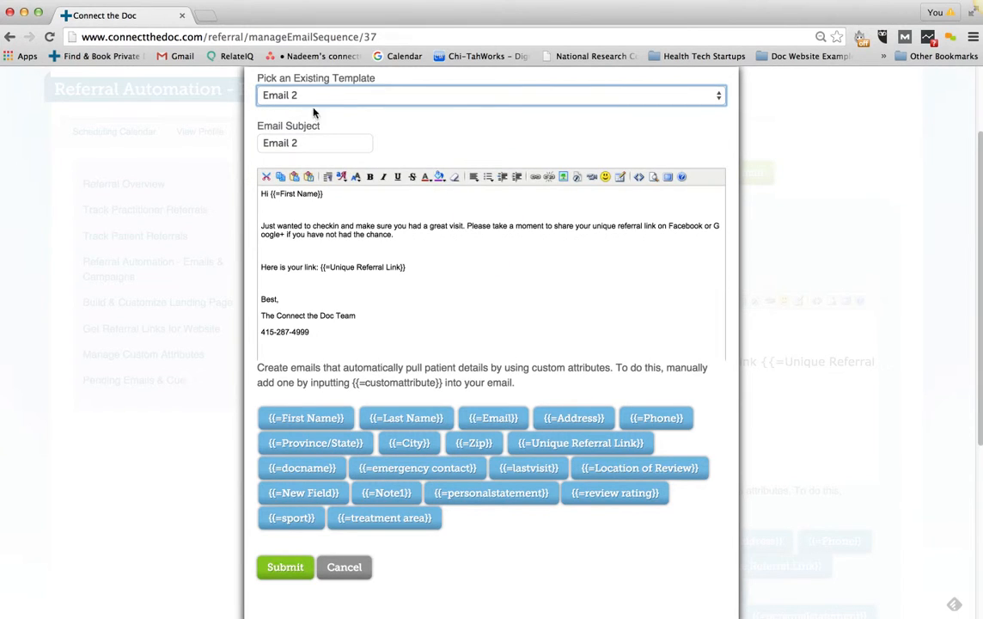
{"action": "left_click_drag", "start_coordinate": [323, 342], "coordinate": [235, 196]}
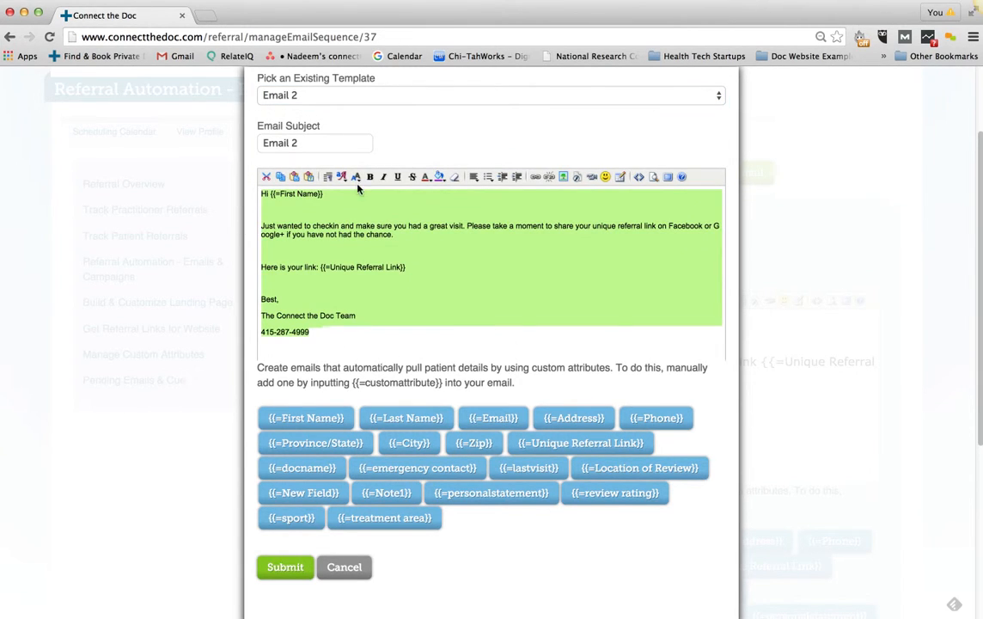
{"action": "left_click", "coordinate": [327, 176]}
{"action": "left_click", "coordinate": [313, 287]}
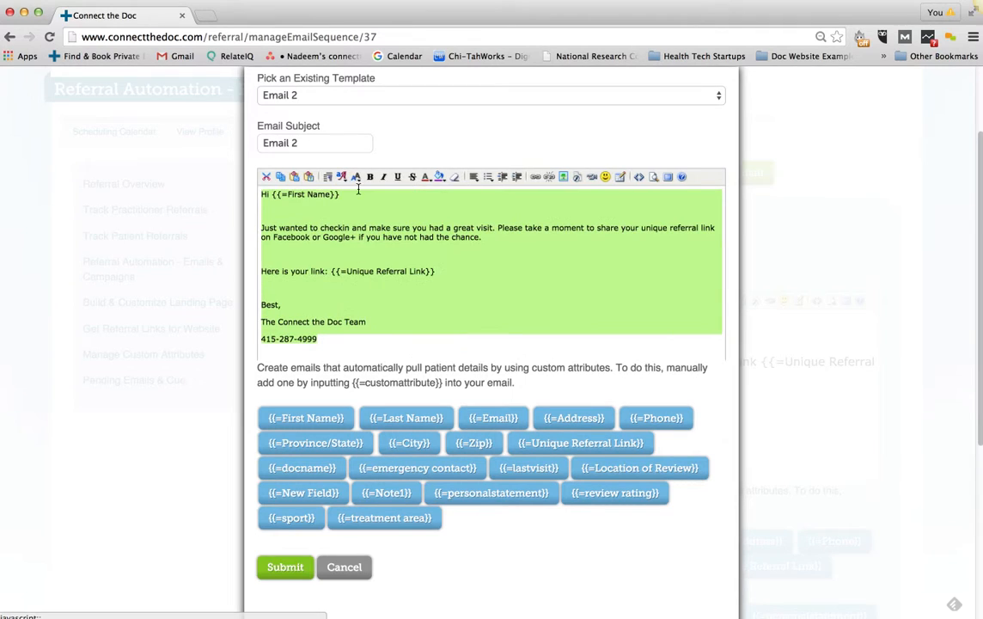
{"action": "left_click", "coordinate": [341, 176]}
{"action": "left_click", "coordinate": [356, 176]}
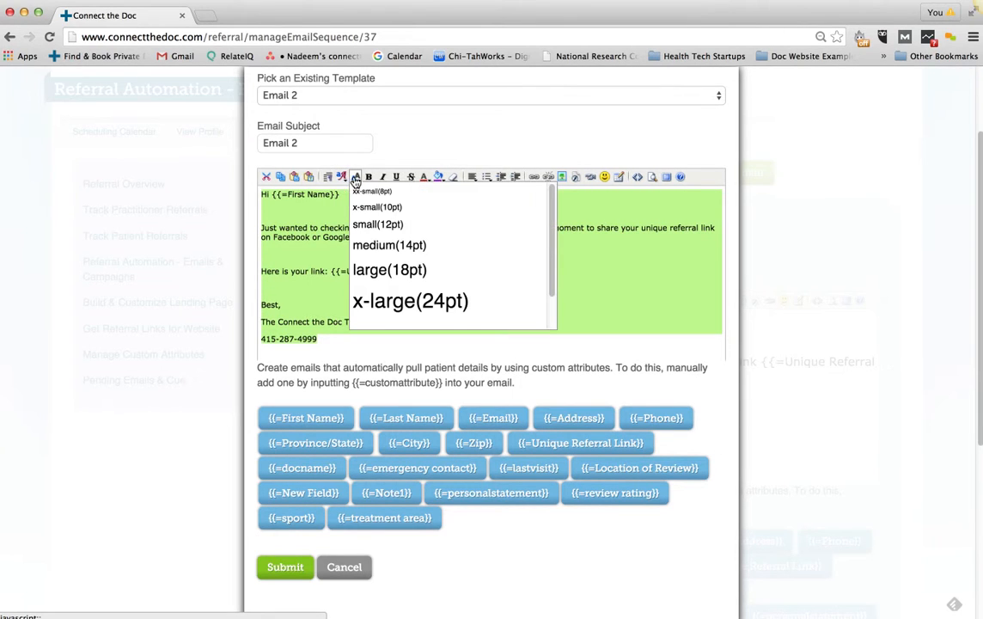
{"action": "left_click", "coordinate": [369, 244]}
Delete the extra blank lines in the body and submit the follow-up email
{"action": "left_click", "coordinate": [311, 222]}
{"action": "key", "text": "BackSpace"}
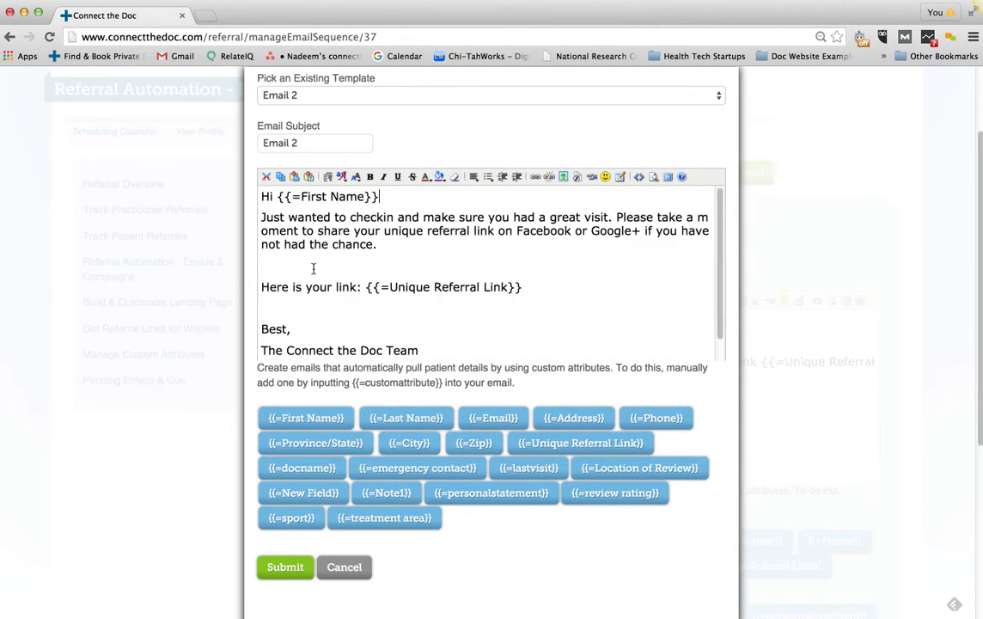
{"action": "left_click", "coordinate": [283, 267]}
{"action": "key", "text": "BackSpace"}
{"action": "left_click", "coordinate": [300, 285]}
{"action": "key", "text": "BackSpace"}
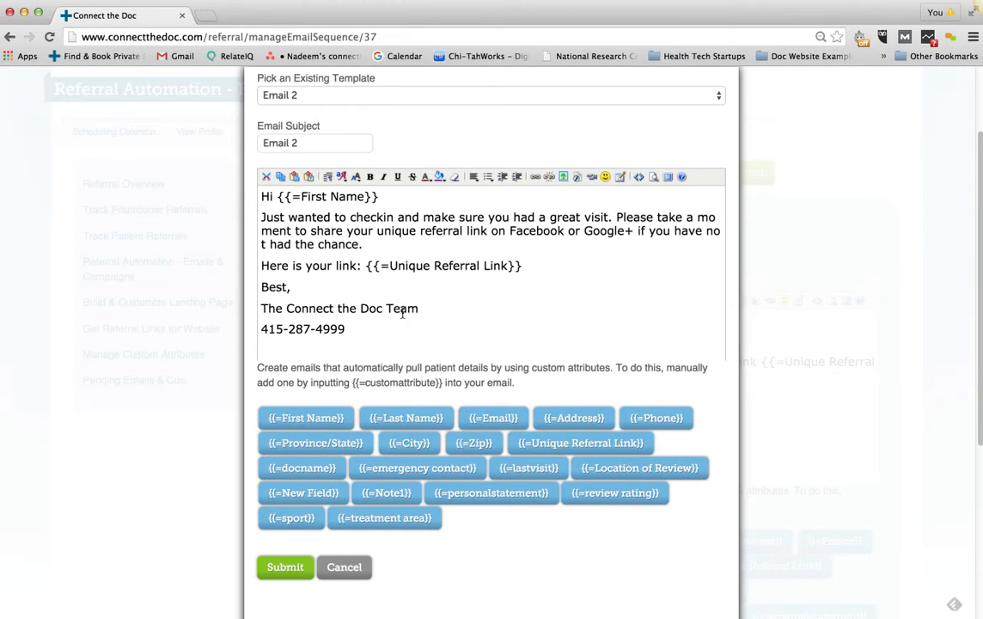
{"action": "left_click", "coordinate": [288, 565]}
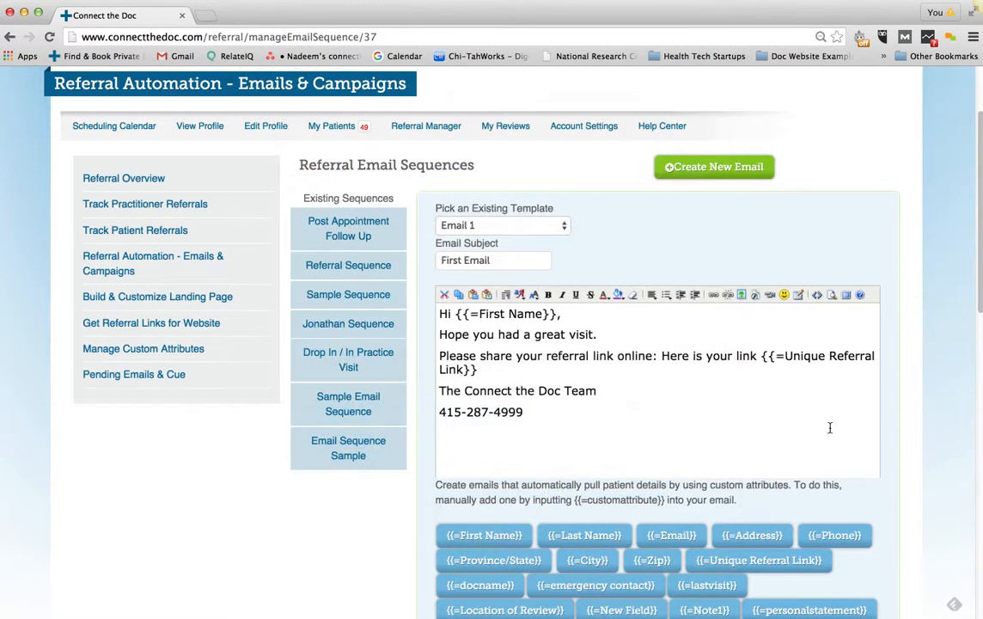
{"action": "scroll", "coordinate": [830, 427], "scroll_direction": "down", "scroll_amount": 10}
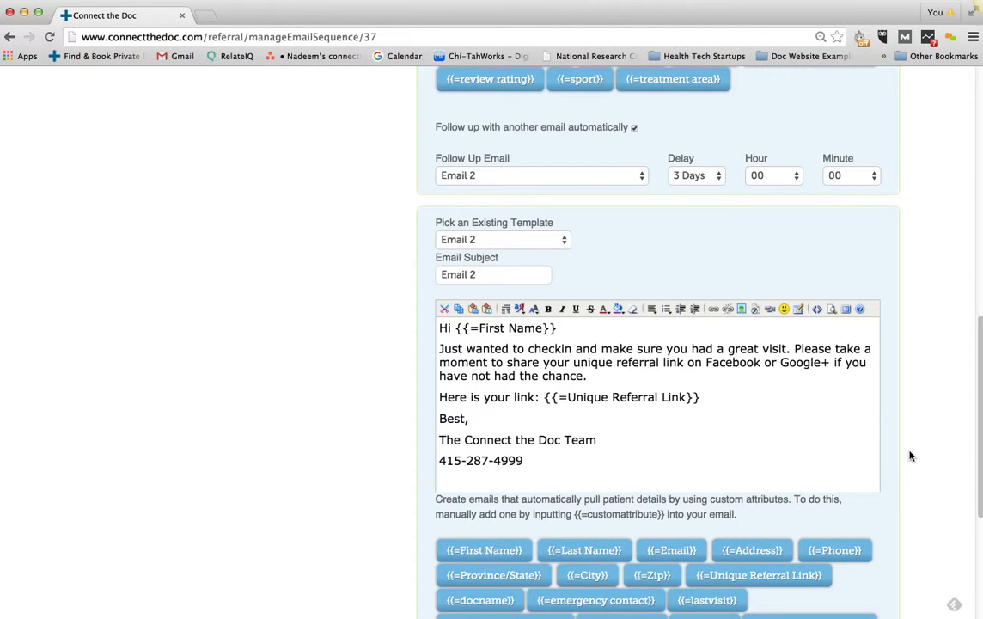
Enable Email 2's automatic follow-up with a 14 Days delay and a brand-new follow-up email
{"action": "scroll", "coordinate": [897, 463], "scroll_direction": "down", "scroll_amount": 5}
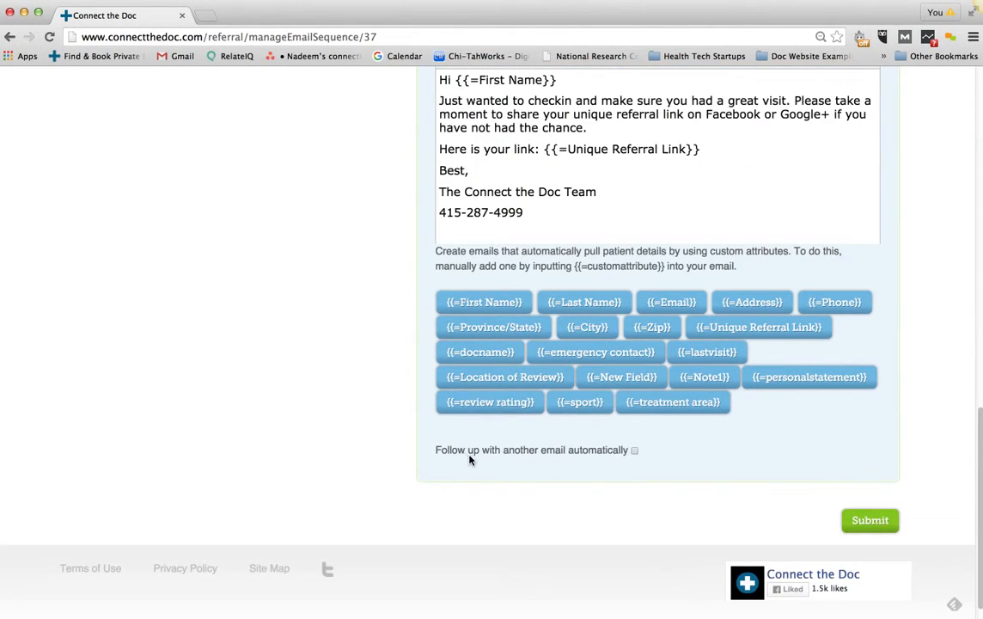
{"action": "left_click", "coordinate": [635, 450]}
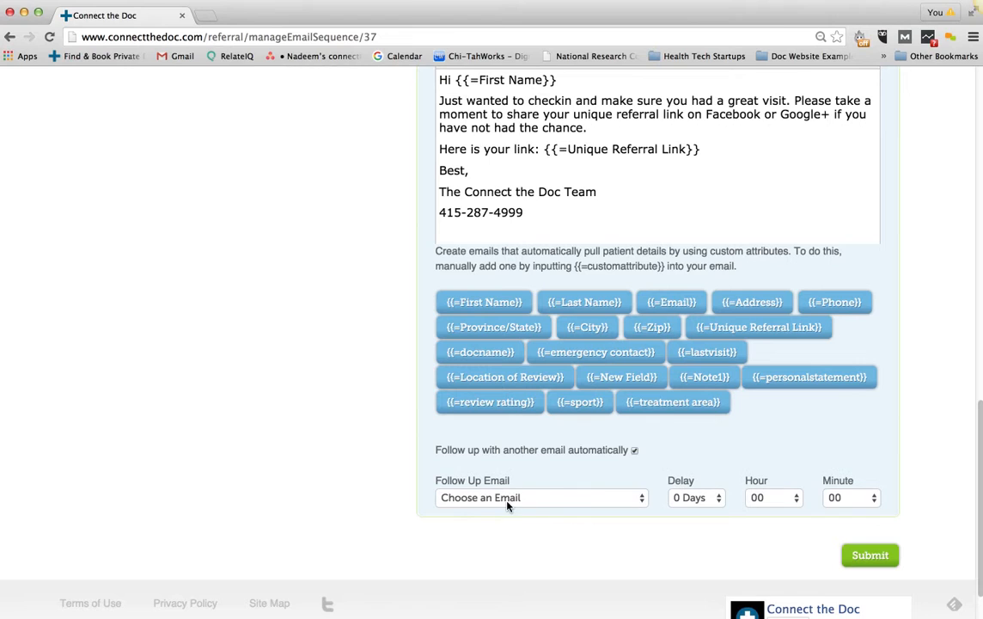
{"action": "left_click", "coordinate": [508, 504]}
{"action": "left_click", "coordinate": [695, 497]}
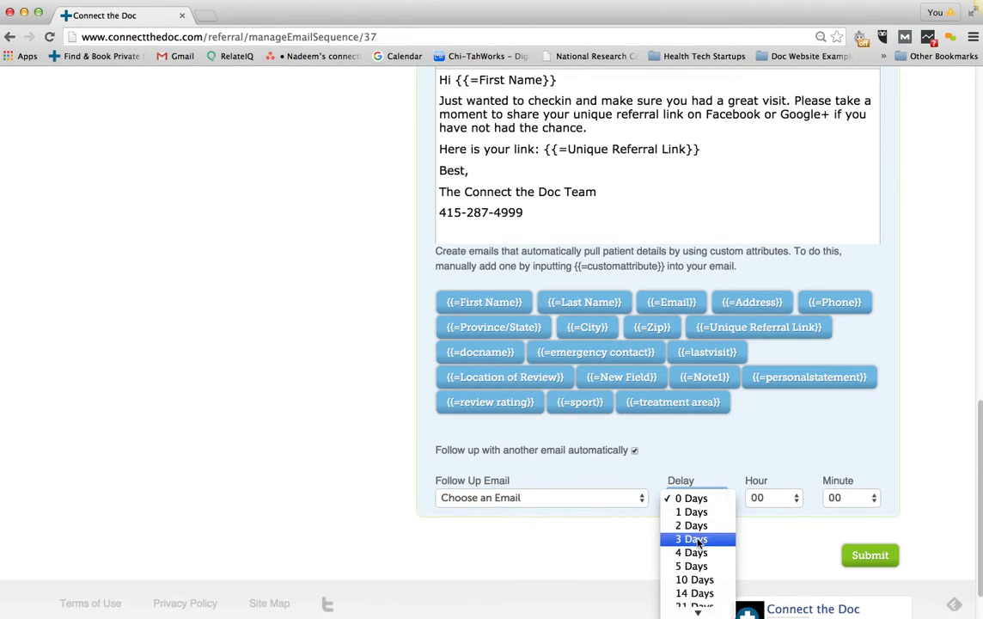
{"action": "left_click", "coordinate": [696, 536]}
{"action": "left_click", "coordinate": [703, 499]}
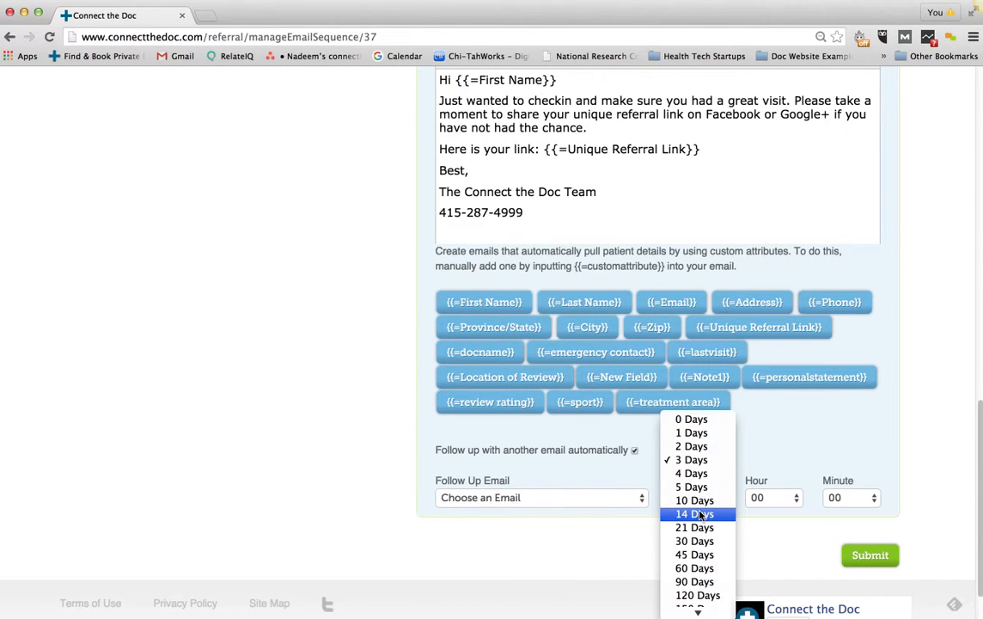
{"action": "left_click", "coordinate": [697, 515]}
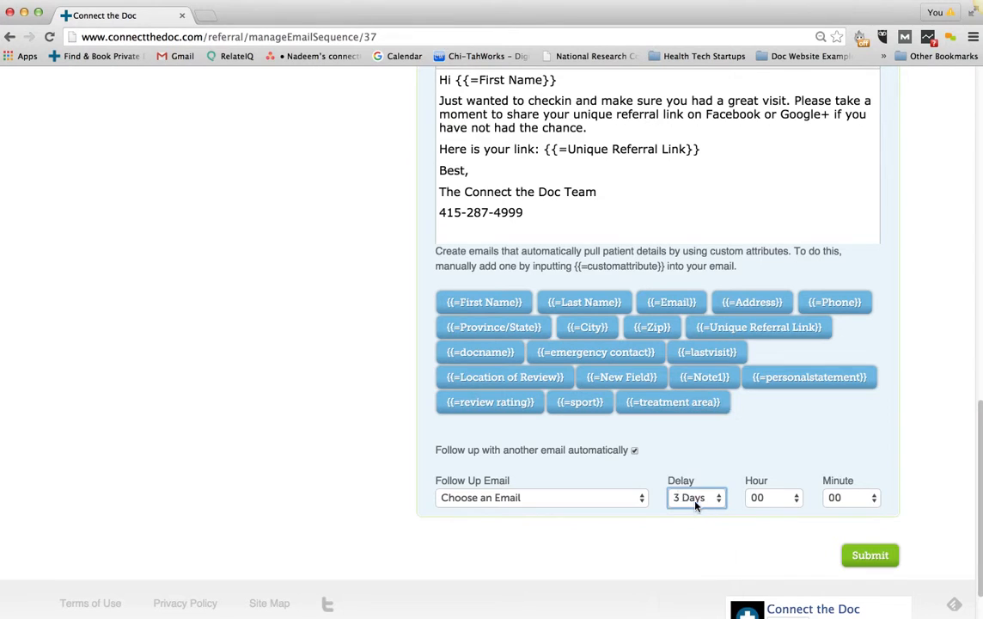
{"action": "left_click", "coordinate": [527, 500]}
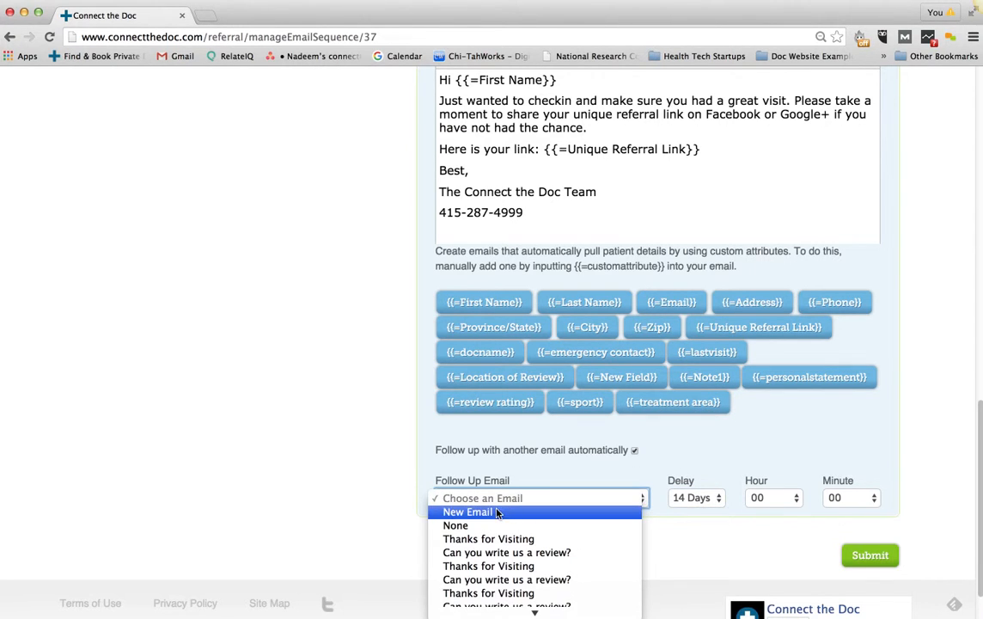
{"action": "left_click", "coordinate": [469, 512]}
{"action": "left_click", "coordinate": [344, 96]}
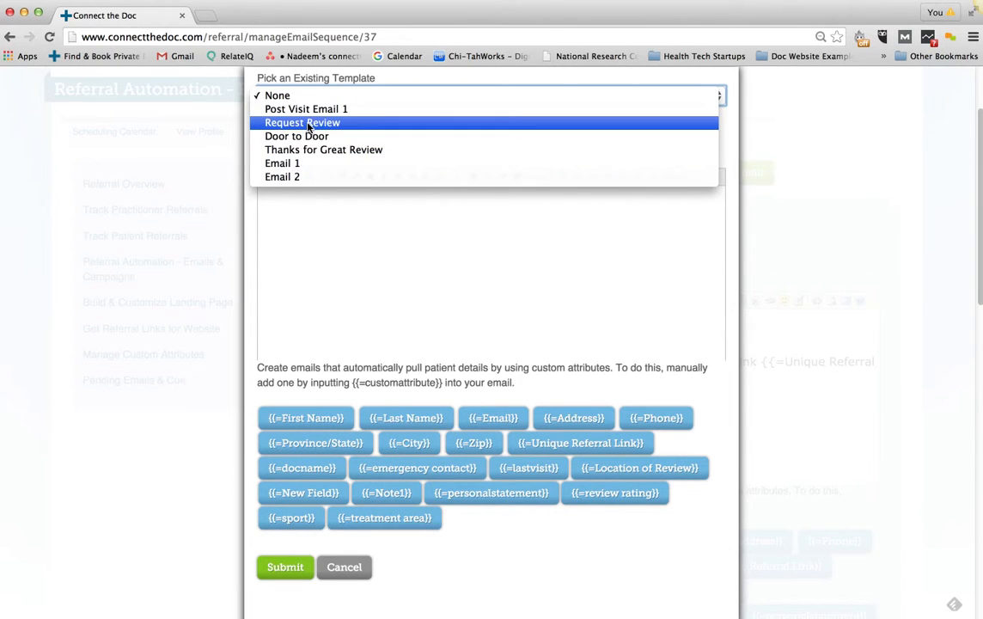
Base the new follow-up email on the Request Review template and submit it
{"action": "left_click", "coordinate": [302, 122]}
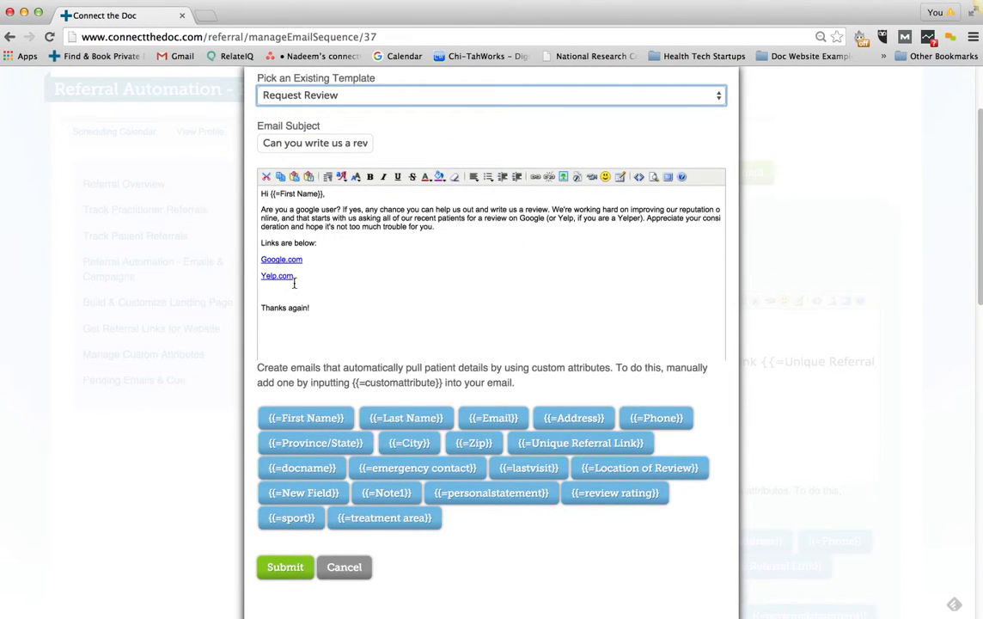
{"action": "left_click", "coordinate": [286, 567]}
{"action": "scroll", "coordinate": [830, 472], "scroll_direction": "down", "scroll_amount": 7}
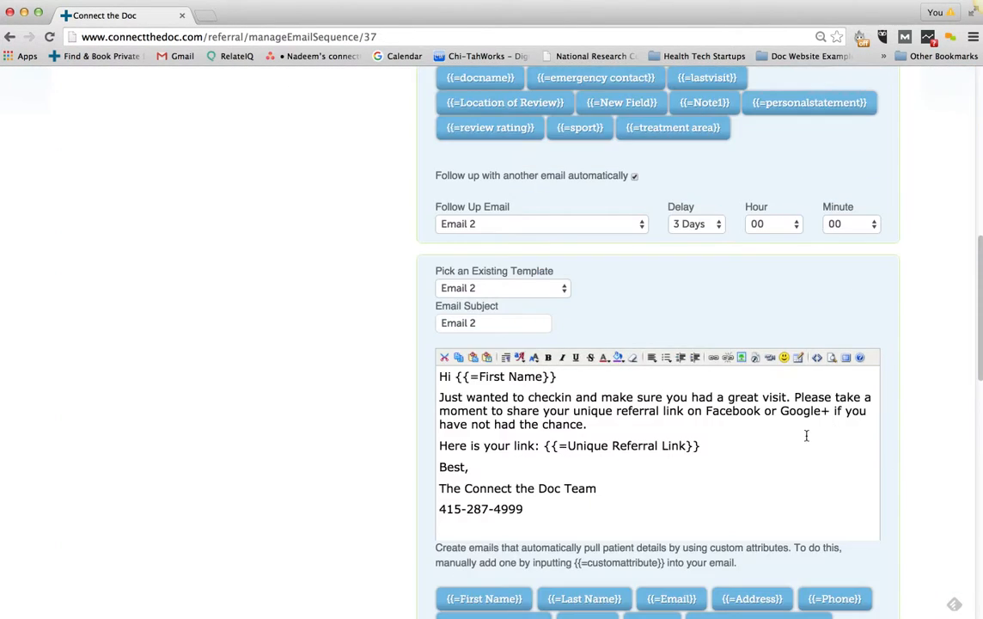
{"action": "scroll", "coordinate": [806, 436], "scroll_direction": "down", "scroll_amount": 8}
Format the email body in 14pt (medium) Verdana and save the sequence
{"action": "left_click_drag", "start_coordinate": [532, 447], "coordinate": [437, 294]}
{"action": "left_click", "coordinate": [531, 281]}
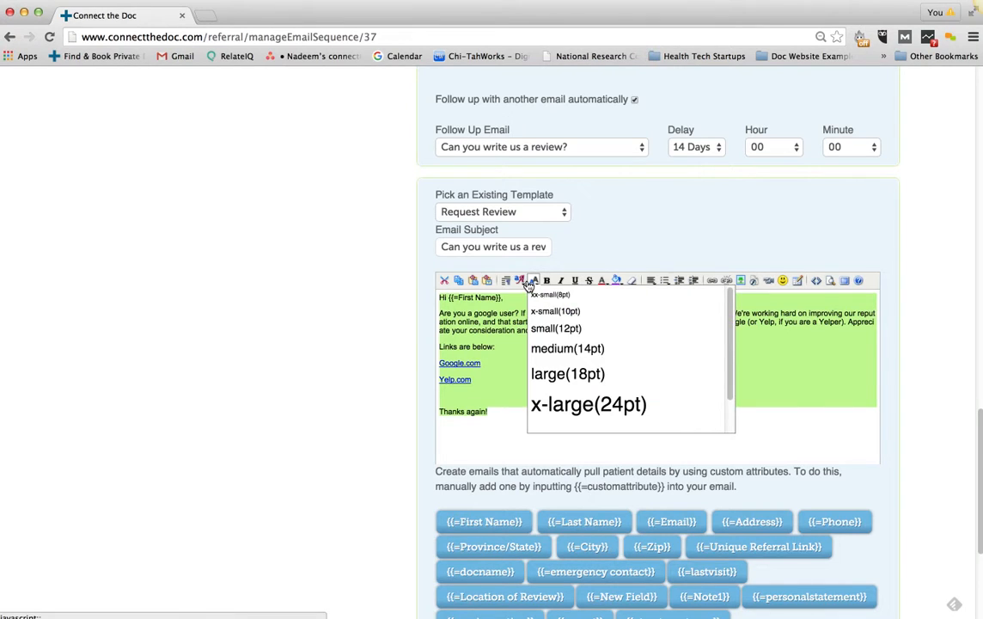
{"action": "left_click", "coordinate": [567, 348]}
{"action": "left_click", "coordinate": [519, 280]}
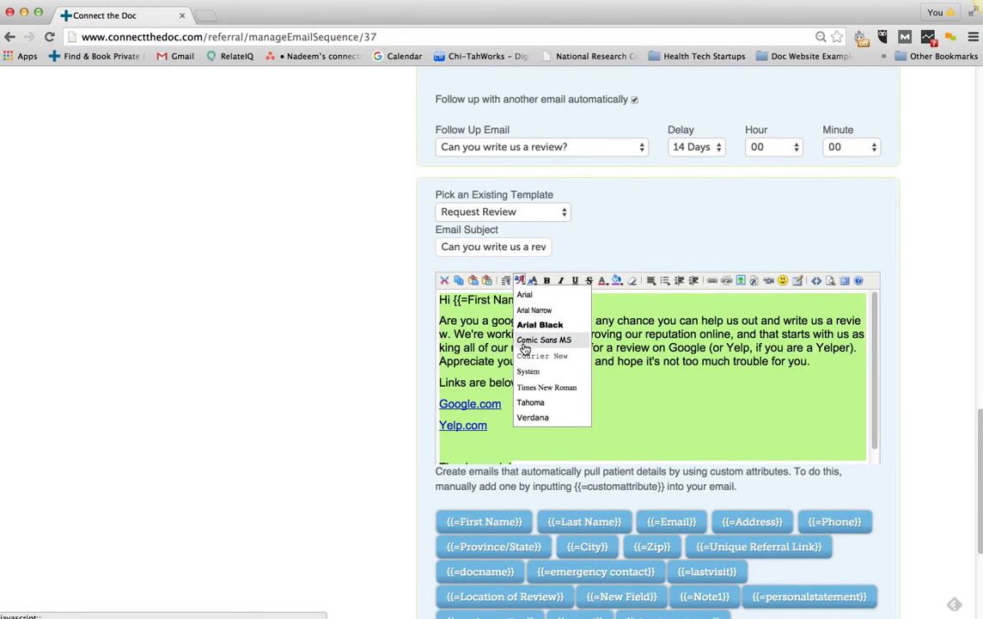
{"action": "left_click", "coordinate": [532, 417]}
{"action": "left_click", "coordinate": [713, 419]}
{"action": "scroll", "coordinate": [900, 372], "scroll_direction": "down", "scroll_amount": 5}
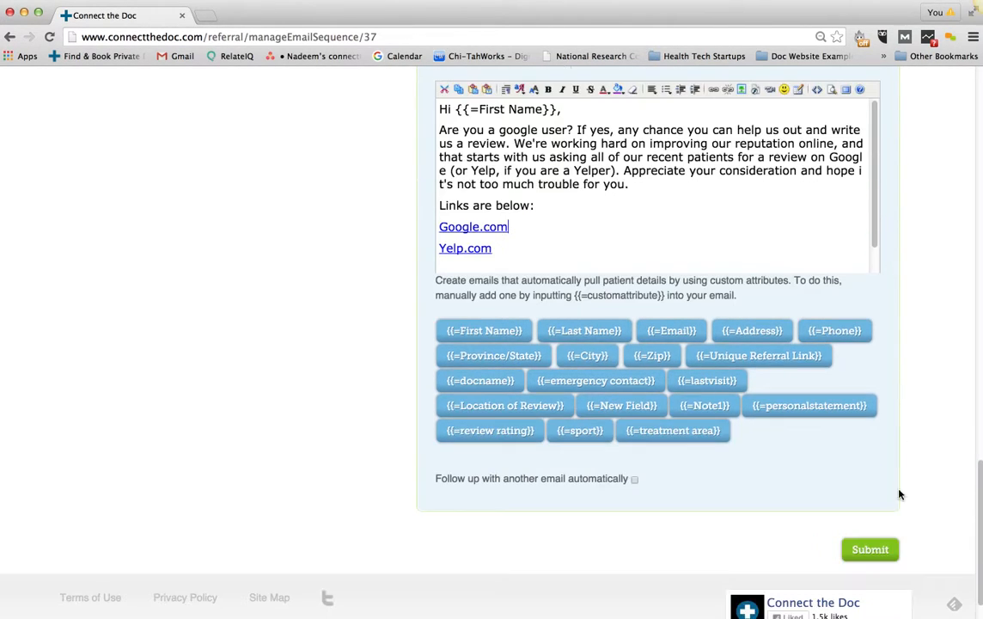
{"action": "left_click", "coordinate": [872, 551]}
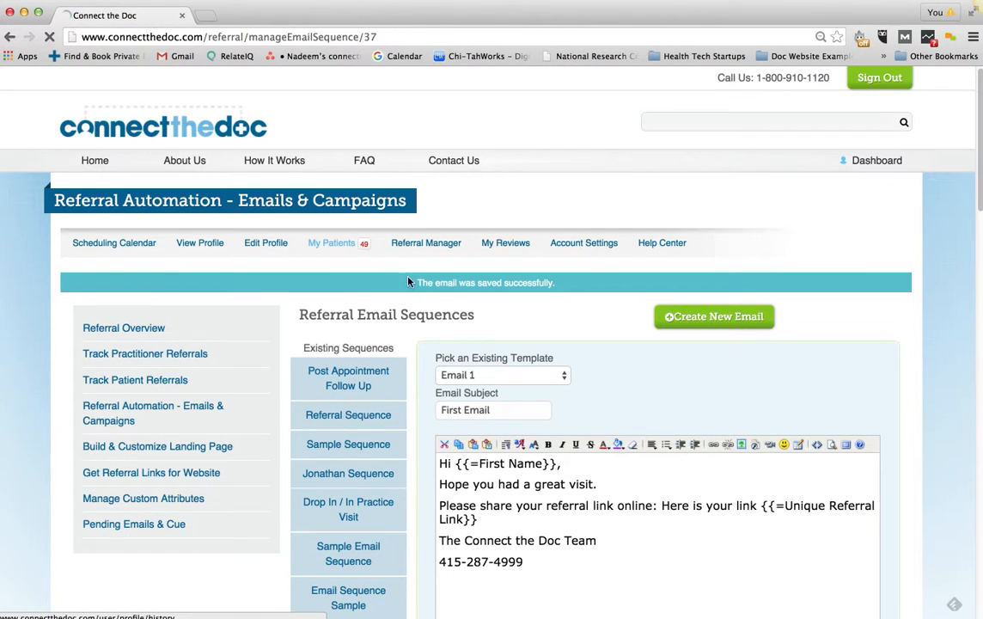
From My Patients, choose Add patients › Add a single patient
{"action": "left_click", "coordinate": [332, 243]}
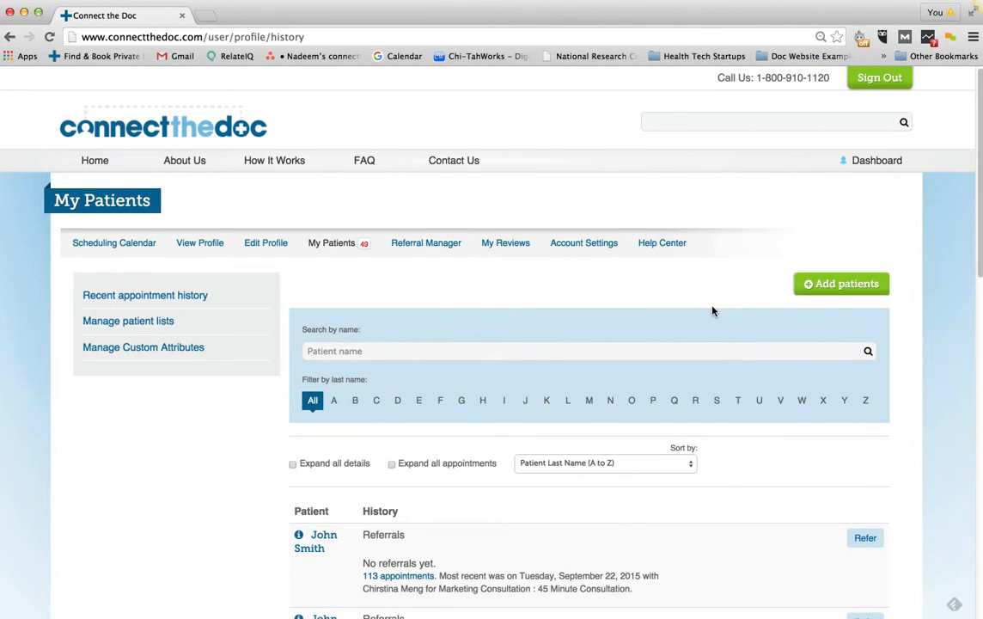
{"action": "left_click", "coordinate": [809, 291]}
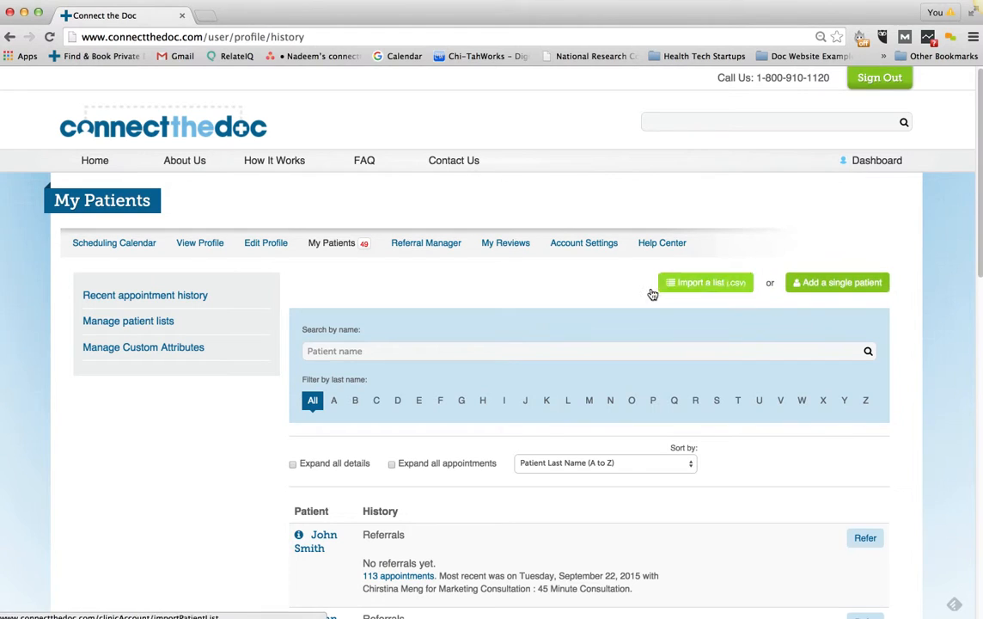
{"action": "left_click", "coordinate": [844, 286]}
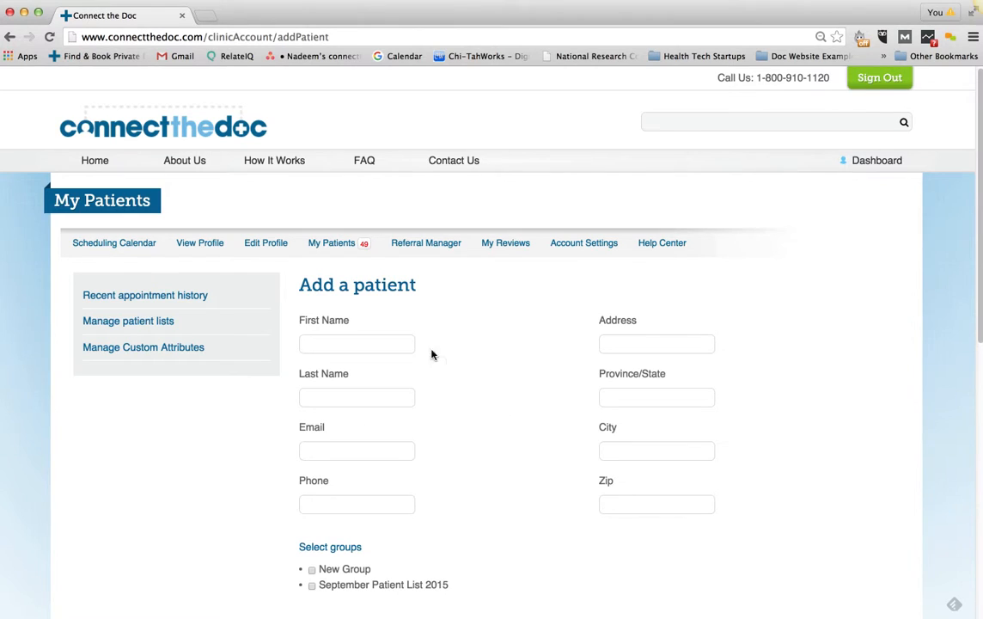
Add a patient with first name 'Sample', last name 'Patient' and their e-mail address
{"action": "left_click", "coordinate": [353, 340]}
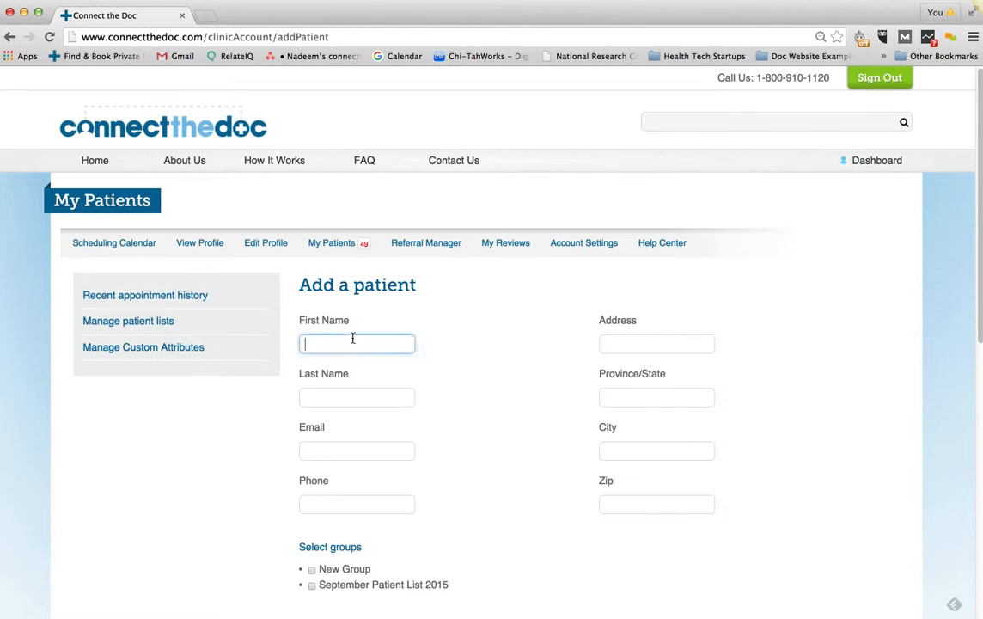
{"action": "type", "text": "Sample"}
{"action": "key", "text": "Tab"}
{"action": "type", "text": "Patient"}
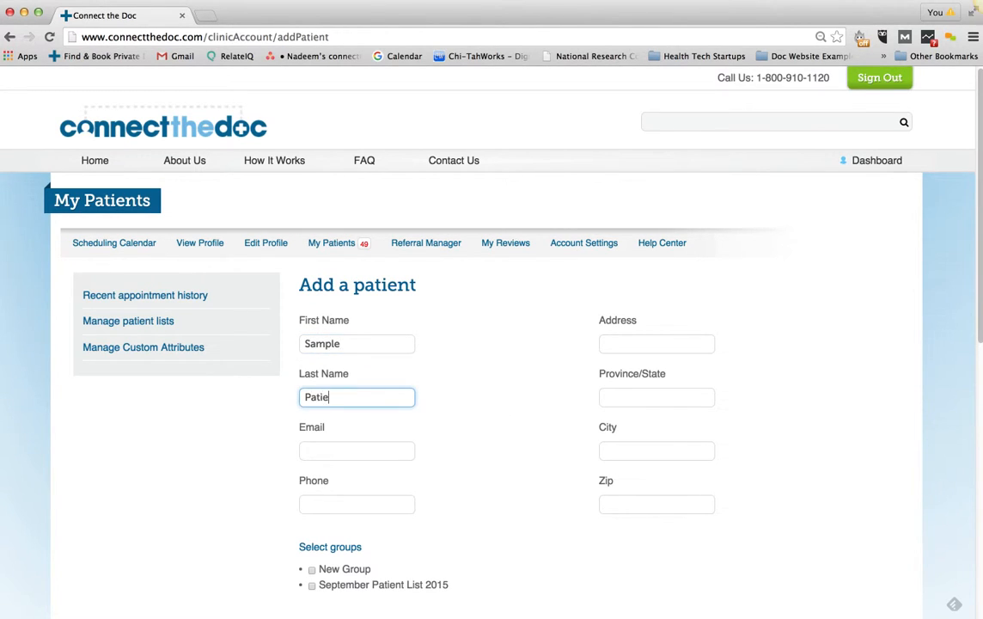
{"action": "key", "text": "Tab"}
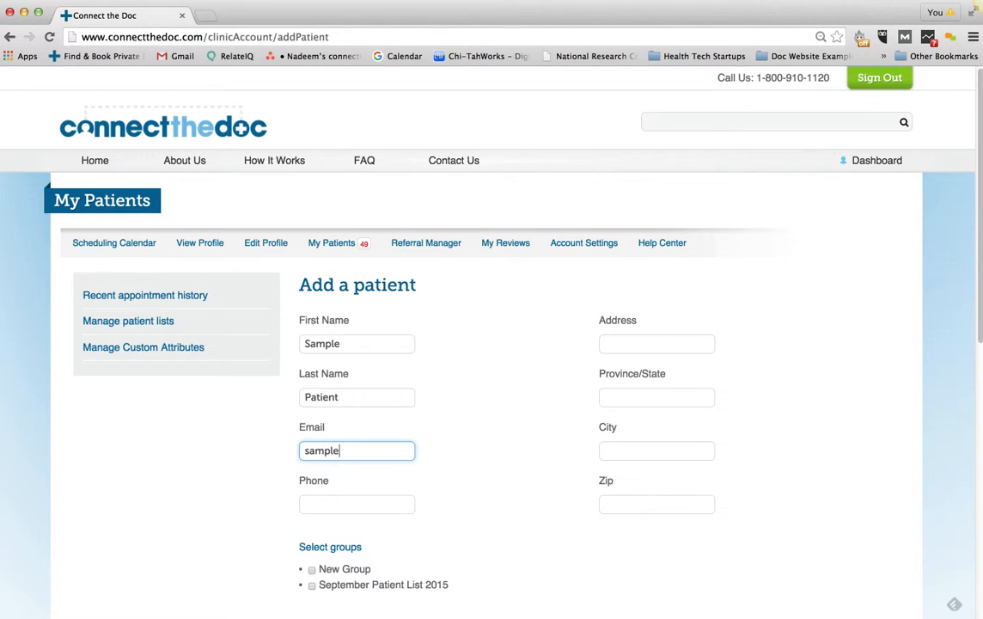
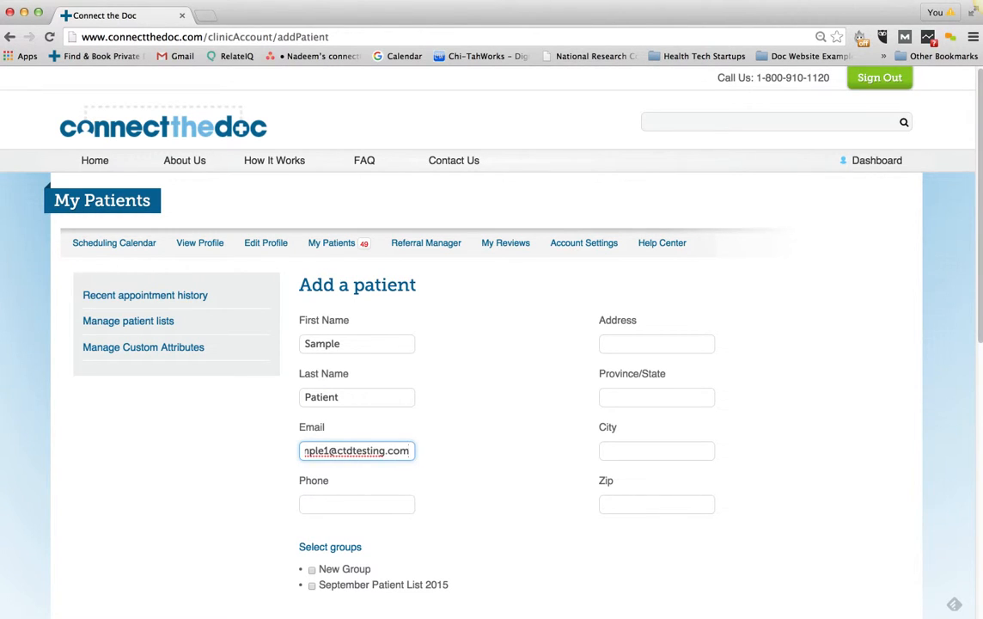
{"action": "scroll", "coordinate": [377, 349], "scroll_direction": "down", "scroll_amount": 10}
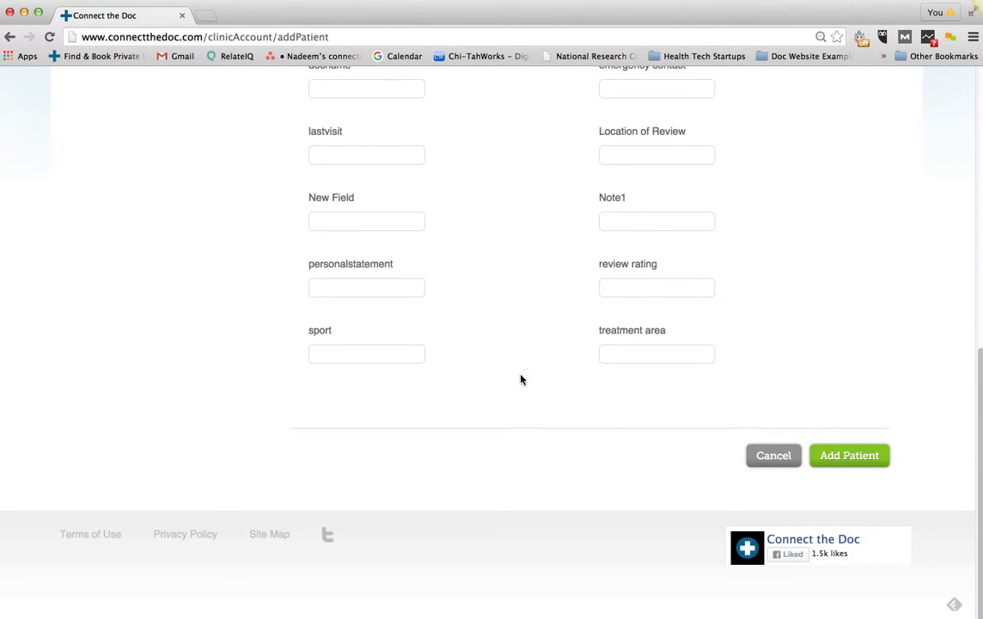
{"action": "left_click", "coordinate": [855, 456]}
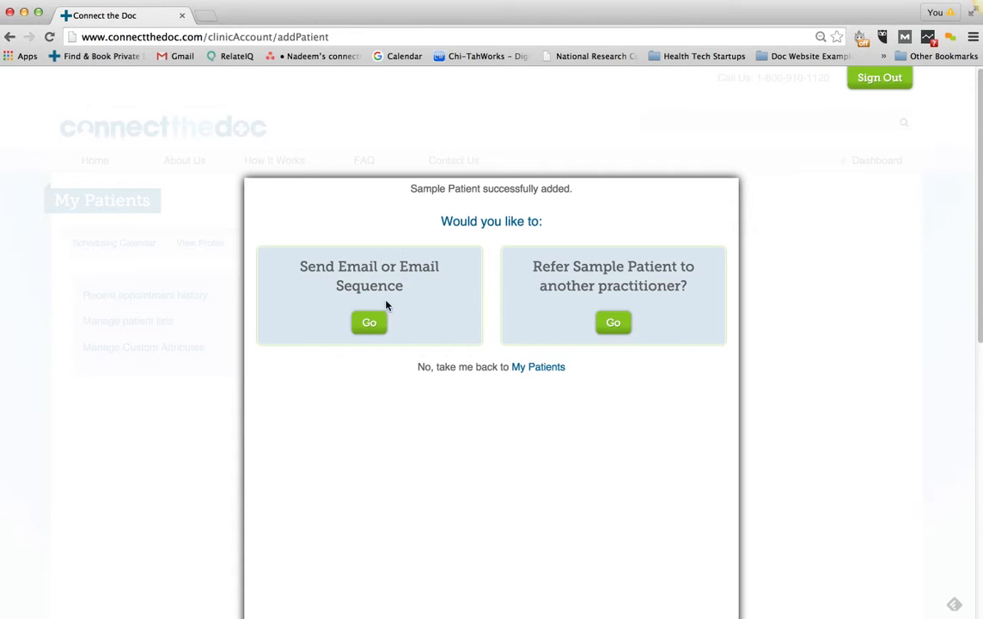
{"action": "left_click", "coordinate": [371, 324]}
{"action": "left_click", "coordinate": [296, 255]}
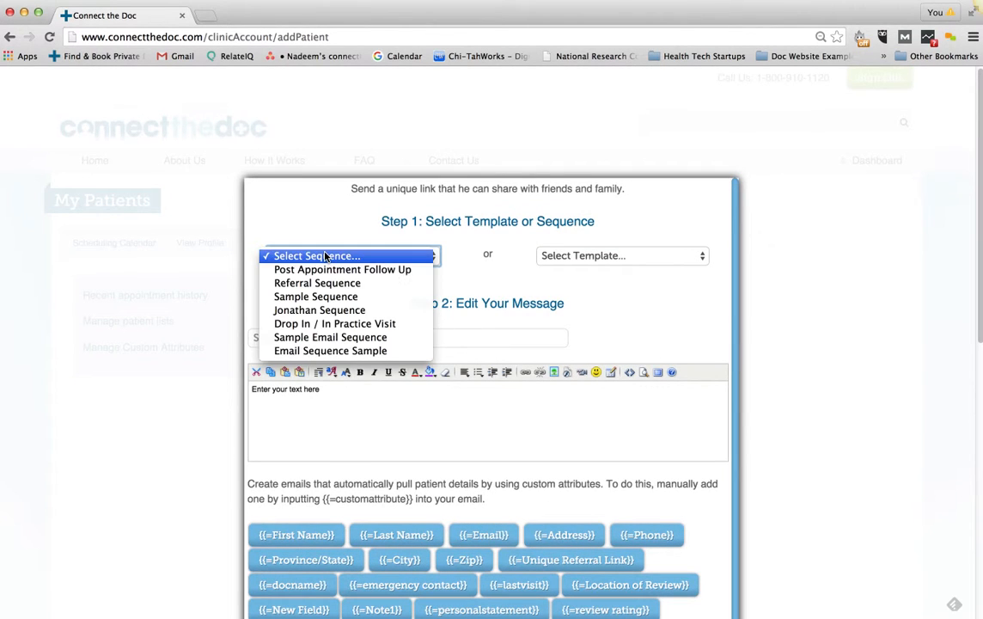
{"action": "left_click", "coordinate": [316, 352]}
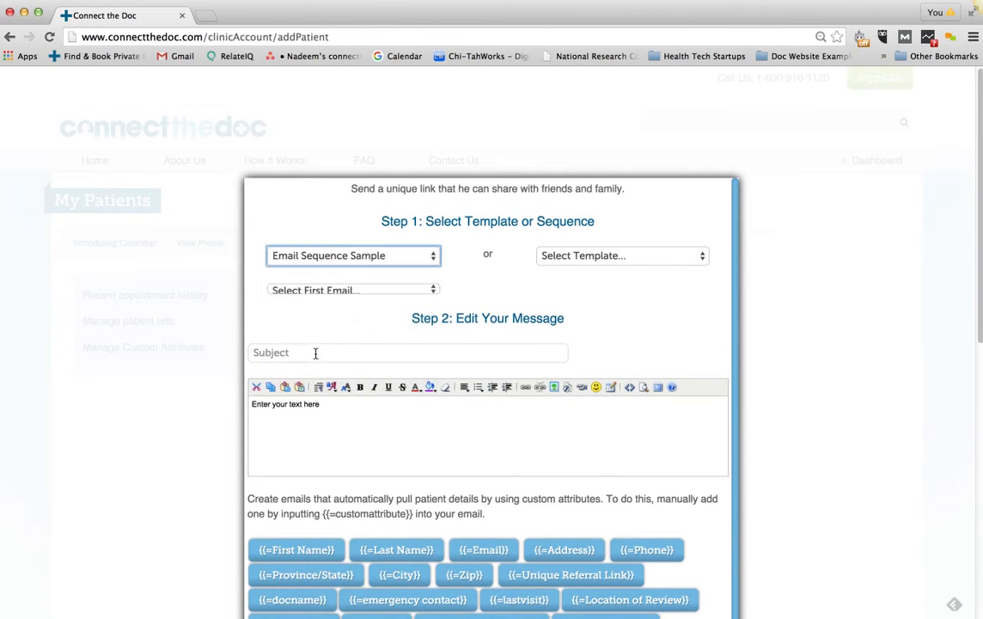
{"action": "left_click", "coordinate": [297, 289]}
{"action": "left_click", "coordinate": [302, 304]}
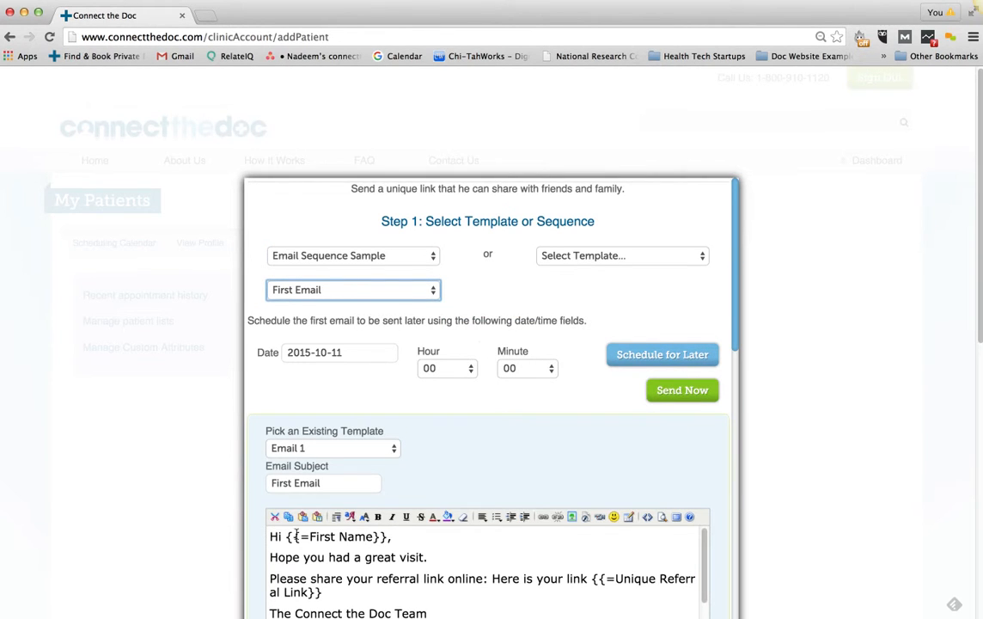
{"action": "scroll", "coordinate": [704, 477], "scroll_direction": "down", "scroll_amount": 10}
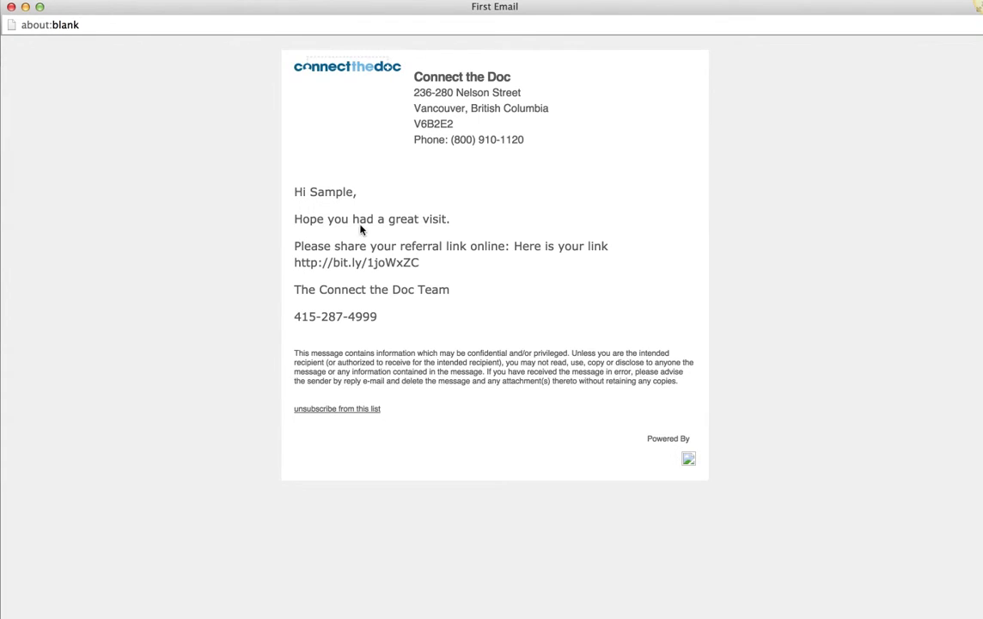
{"action": "left_click_drag", "start_coordinate": [357, 191], "coordinate": [320, 192]}
{"action": "double_click", "coordinate": [323, 193]}
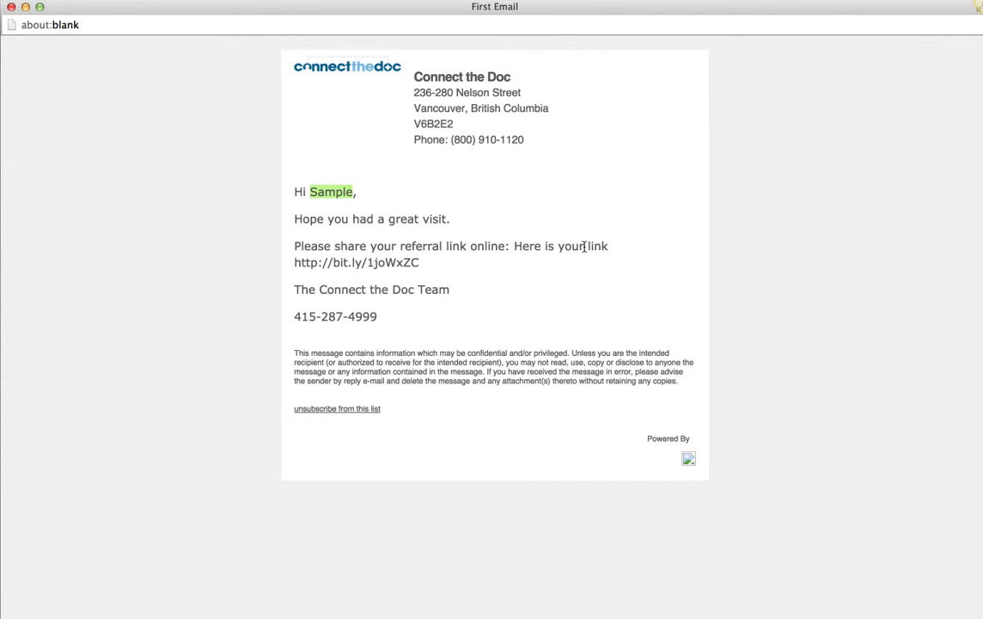
{"action": "left_click_drag", "start_coordinate": [420, 263], "coordinate": [321, 265]}
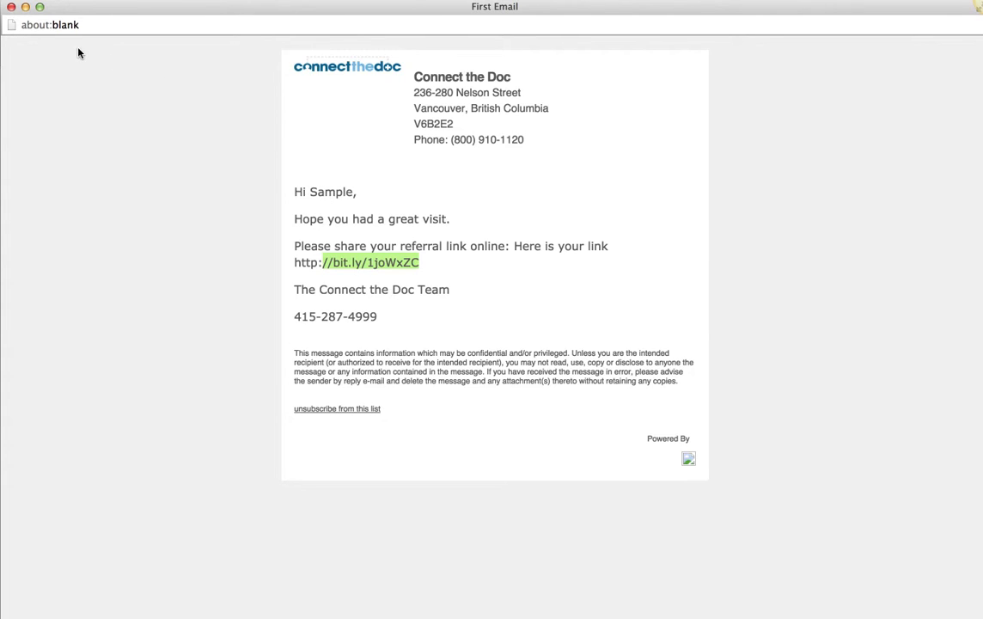
{"action": "left_click", "coordinate": [11, 7]}
{"action": "scroll", "coordinate": [554, 332], "scroll_direction": "up", "scroll_amount": 5}
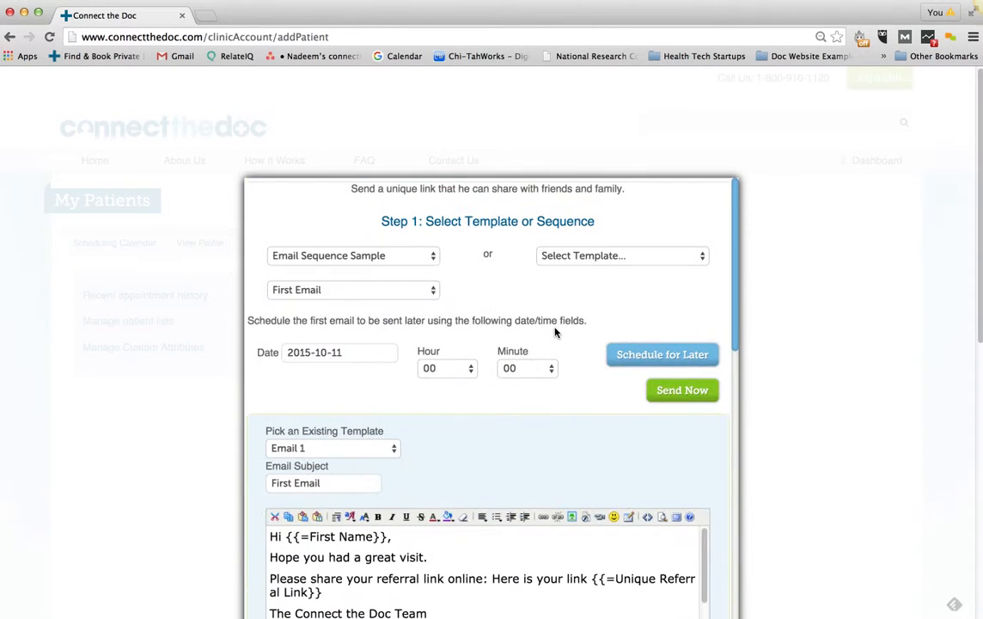
Send the First Email to the sample patient now and dismiss the sent confirmation
{"action": "left_click", "coordinate": [688, 391]}
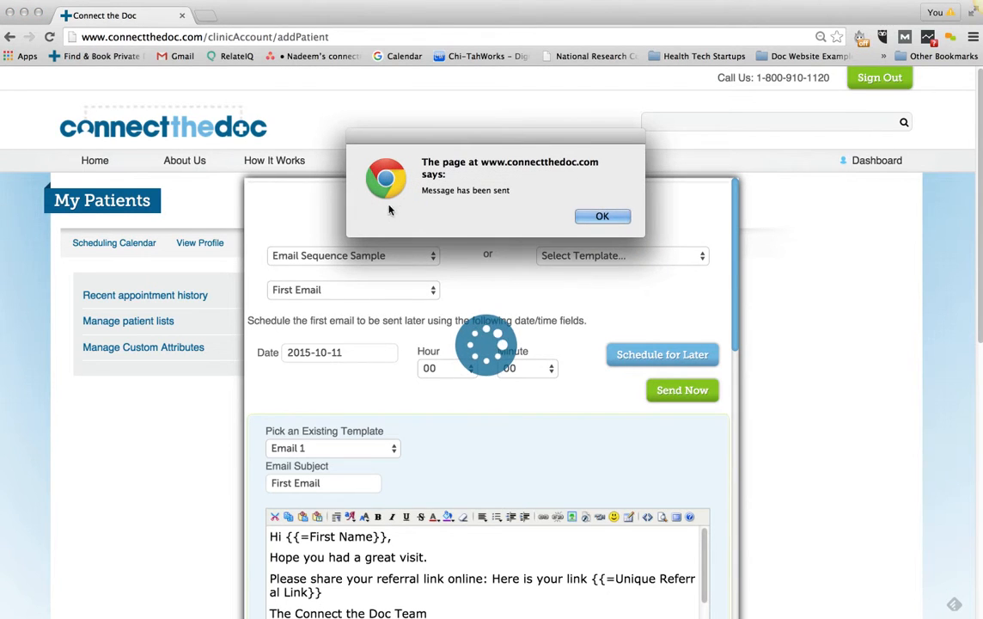
{"action": "left_click", "coordinate": [603, 215]}
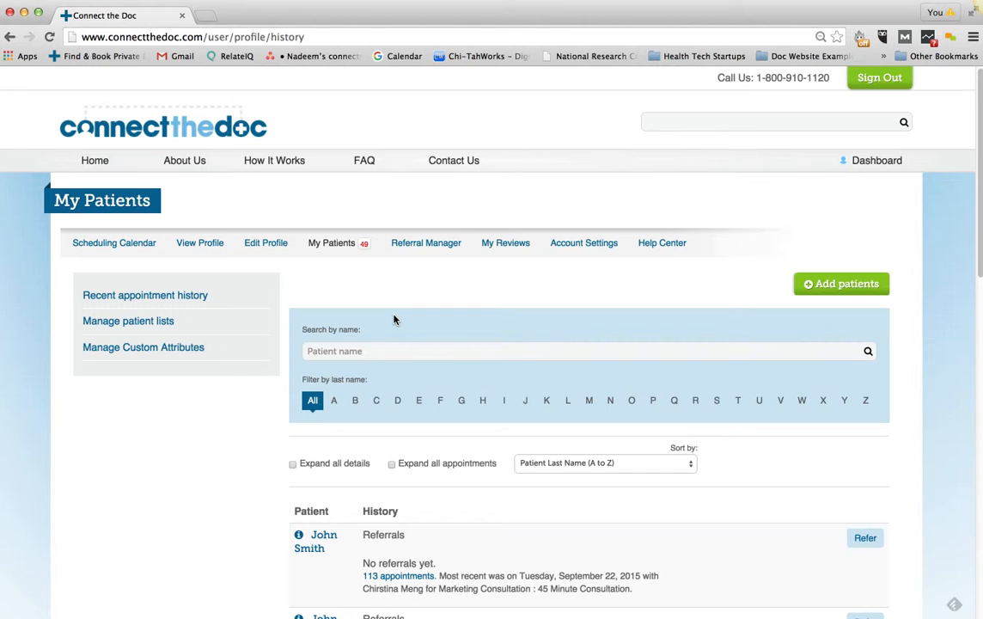
Open Referral Manager's 'Referral Automation - Emails & Campaigns' list
{"action": "left_click", "coordinate": [425, 245]}
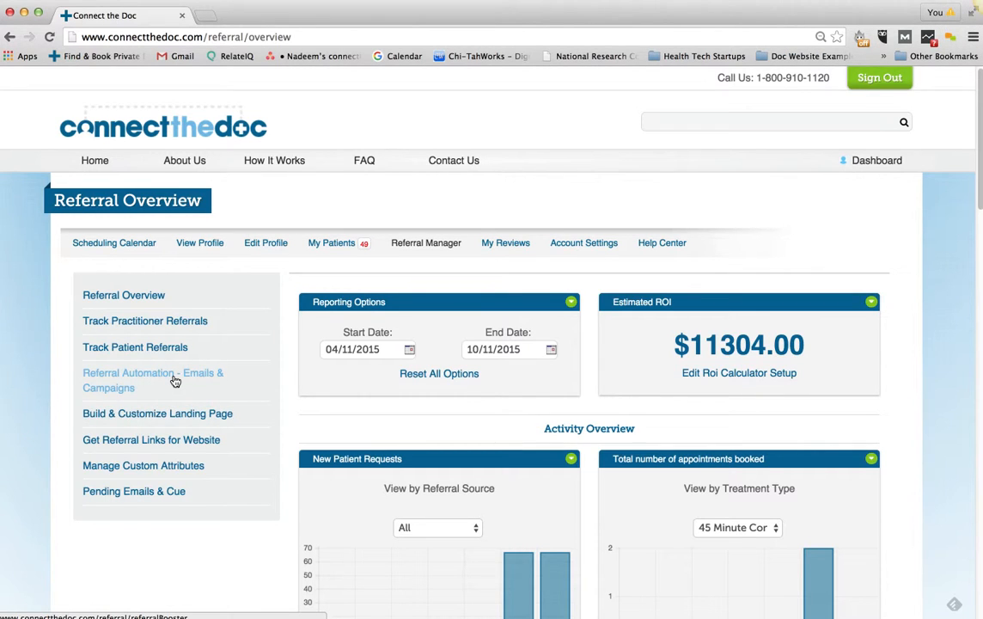
{"action": "left_click", "coordinate": [143, 379]}
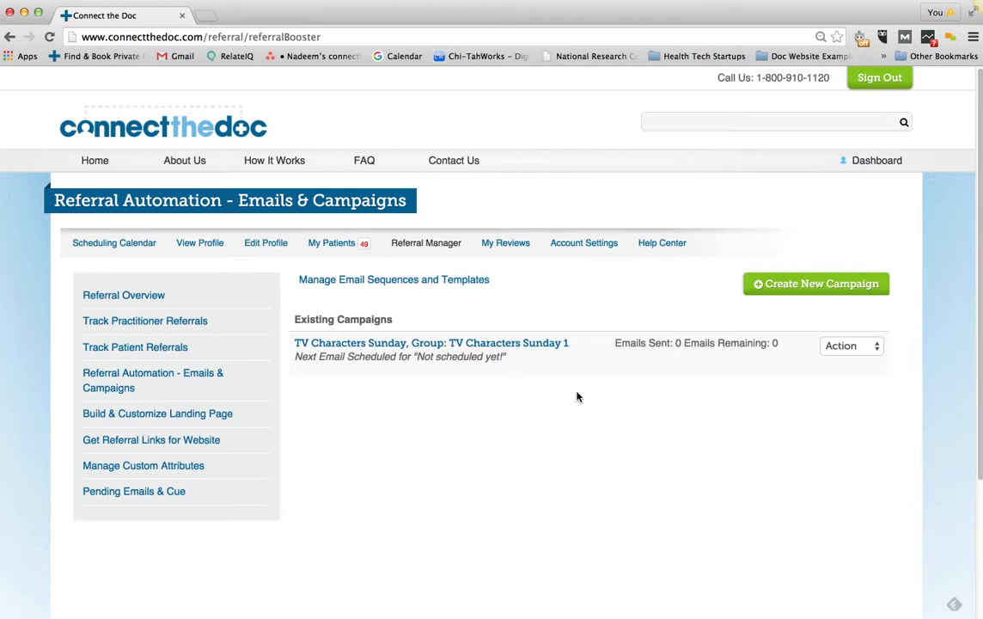
Create a campaign named 'Sample Email Campaign' for September Patient List 2015 with the sender's name
{"action": "left_click", "coordinate": [795, 285]}
{"action": "left_click", "coordinate": [309, 298]}
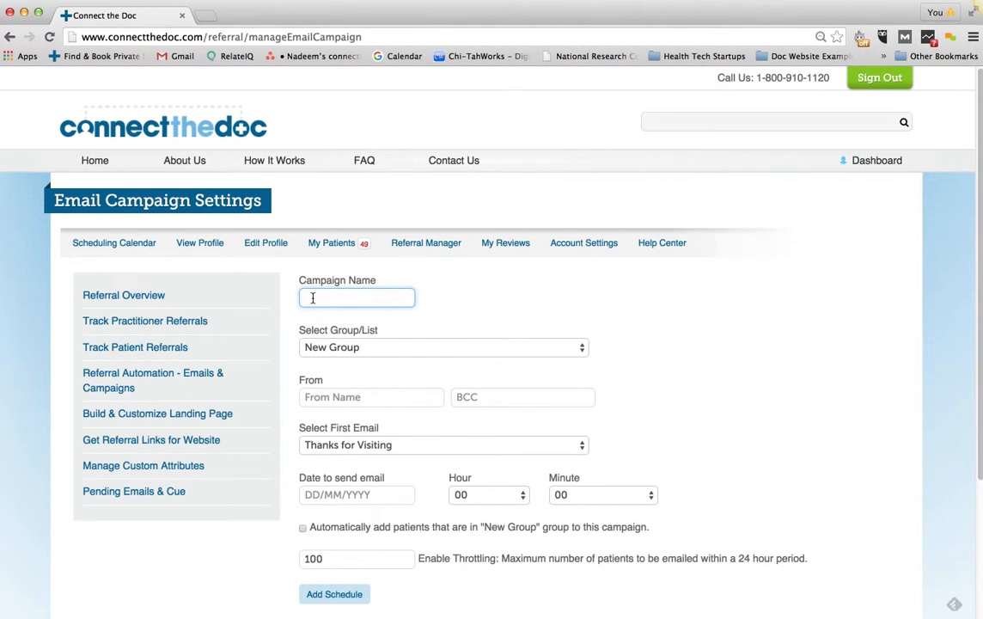
{"action": "type", "text": "SampleE"}
{"action": "key", "text": "BackSpace"}
{"action": "type", "text": "Email Campaign"}
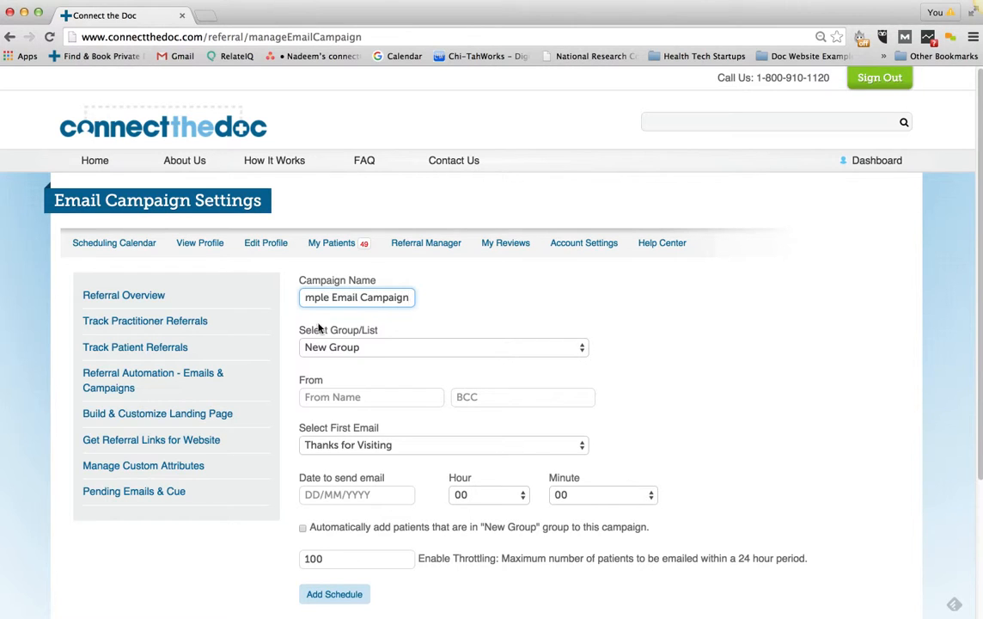
{"action": "left_click", "coordinate": [335, 347]}
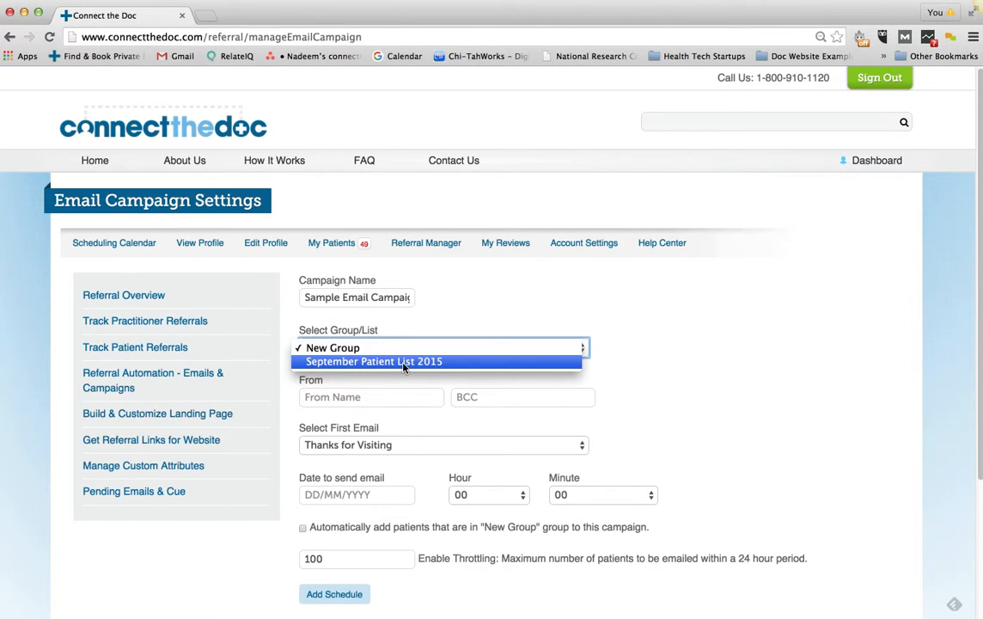
{"action": "left_click", "coordinate": [369, 361]}
{"action": "left_click", "coordinate": [391, 400]}
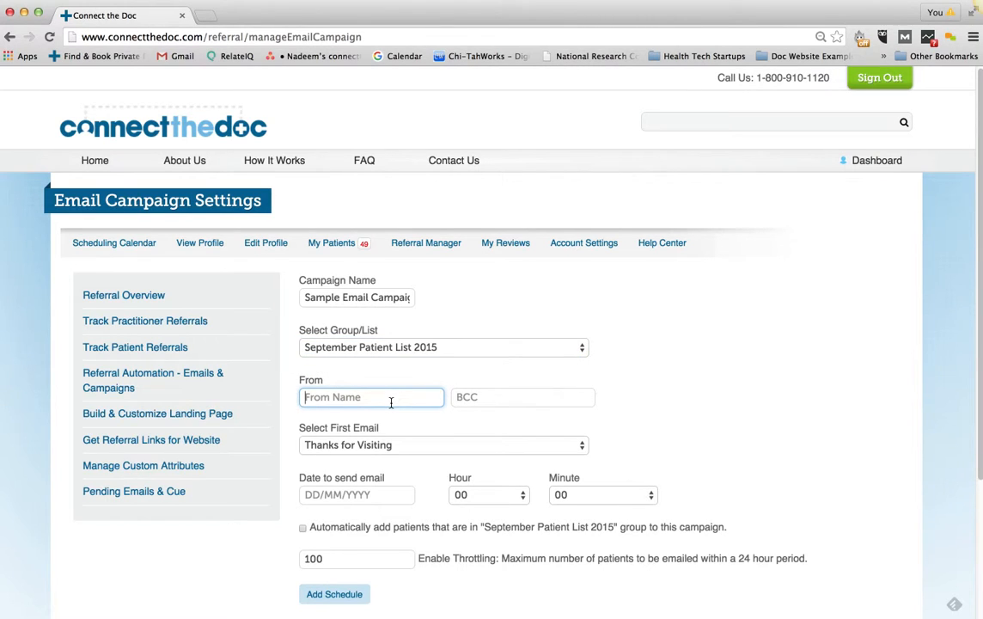
{"action": "type", "text": "Dr. Joe Smith"}
Schedule First Email as the opening message on 14/10/2015 at hour 11
{"action": "scroll", "coordinate": [670, 389], "scroll_direction": "down", "scroll_amount": 4}
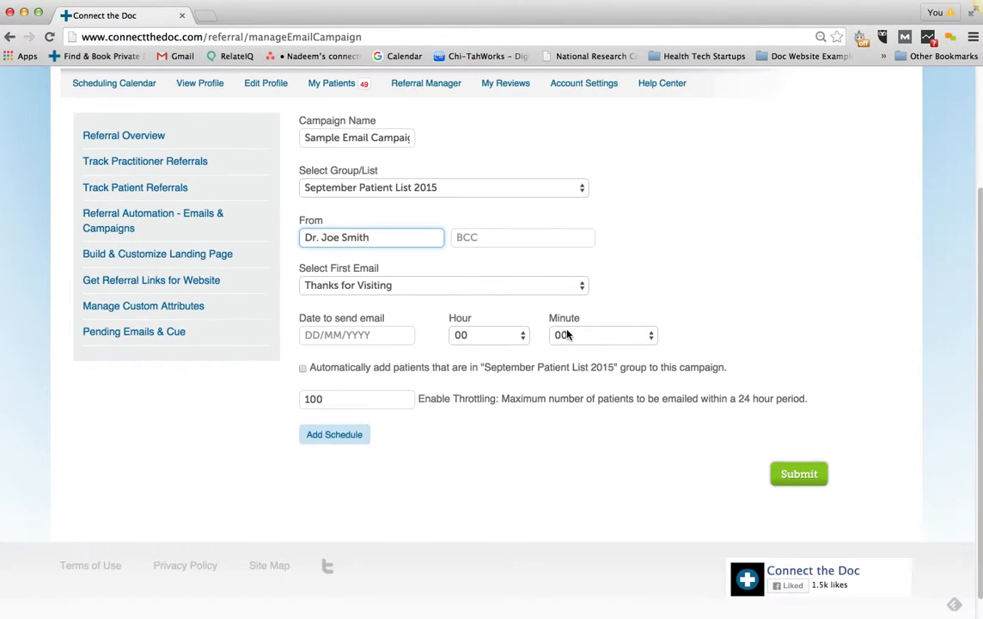
{"action": "left_click", "coordinate": [358, 285]}
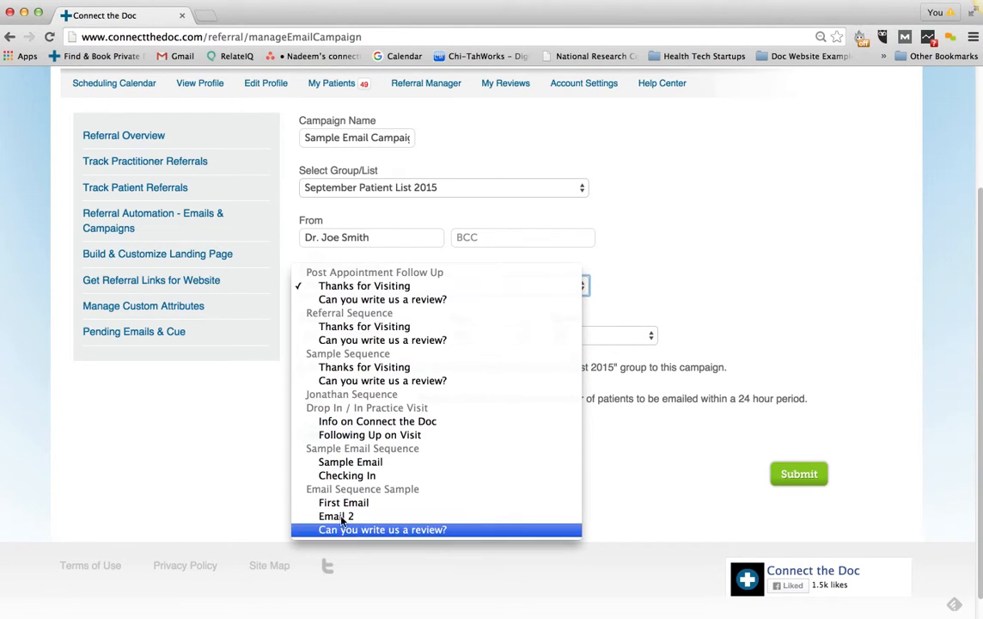
{"action": "left_click", "coordinate": [342, 503]}
{"action": "left_click", "coordinate": [327, 336]}
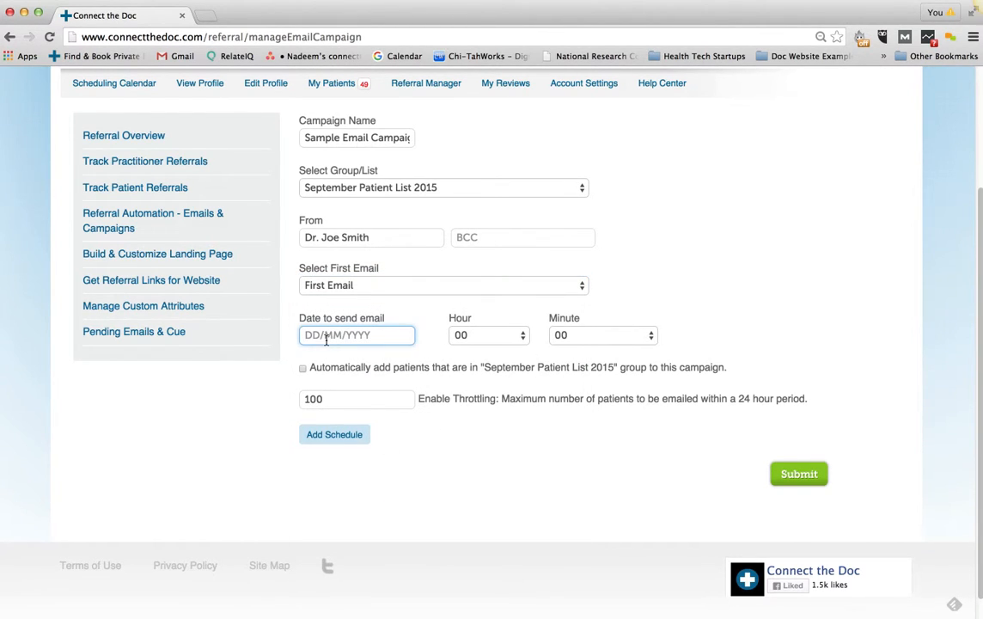
{"action": "type", "text": "14/10/2015"}
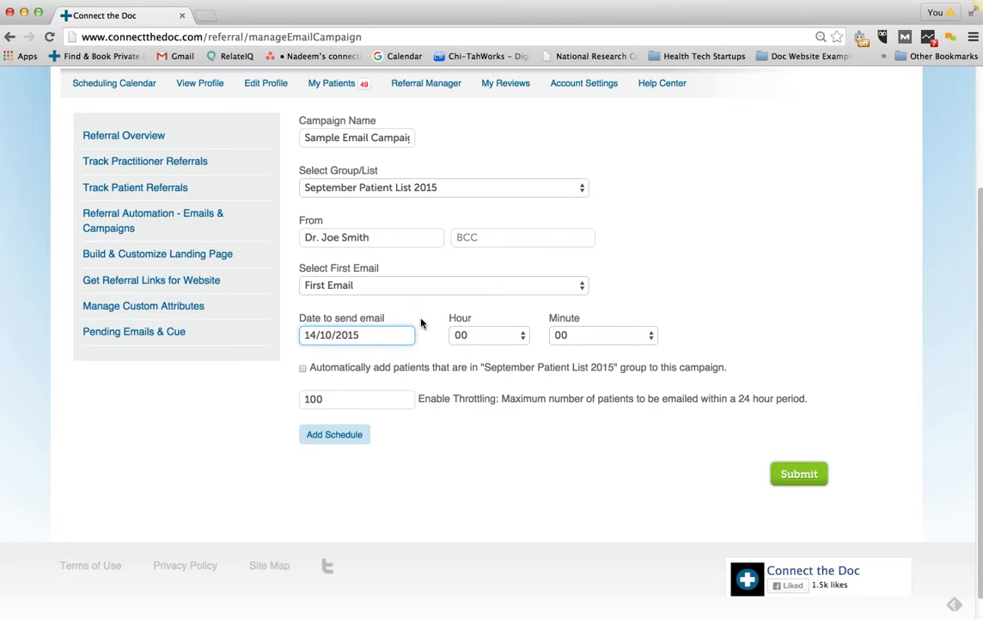
{"action": "left_click", "coordinate": [511, 336]}
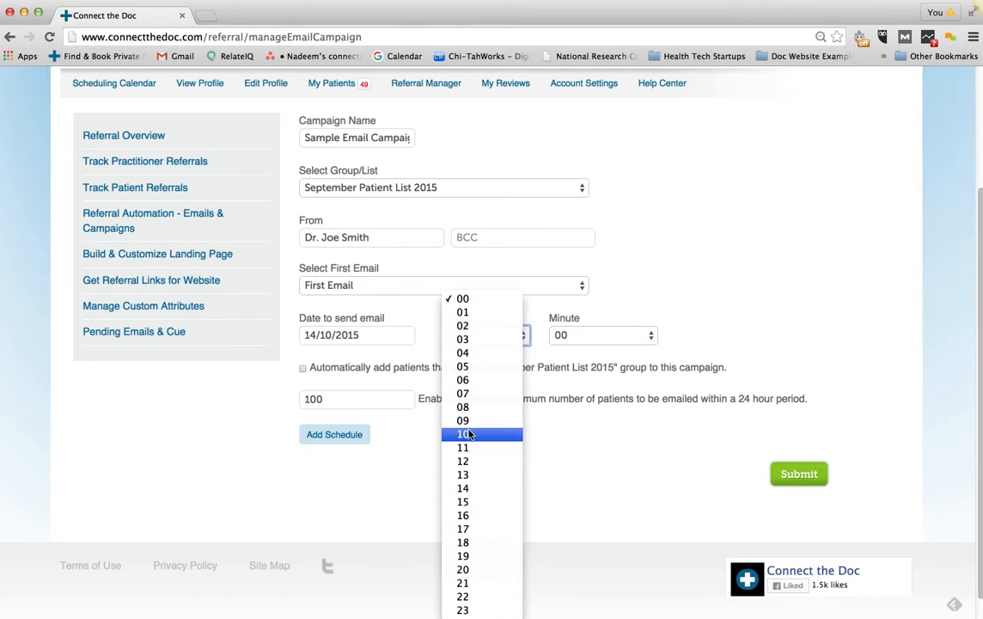
{"action": "left_click", "coordinate": [481, 447]}
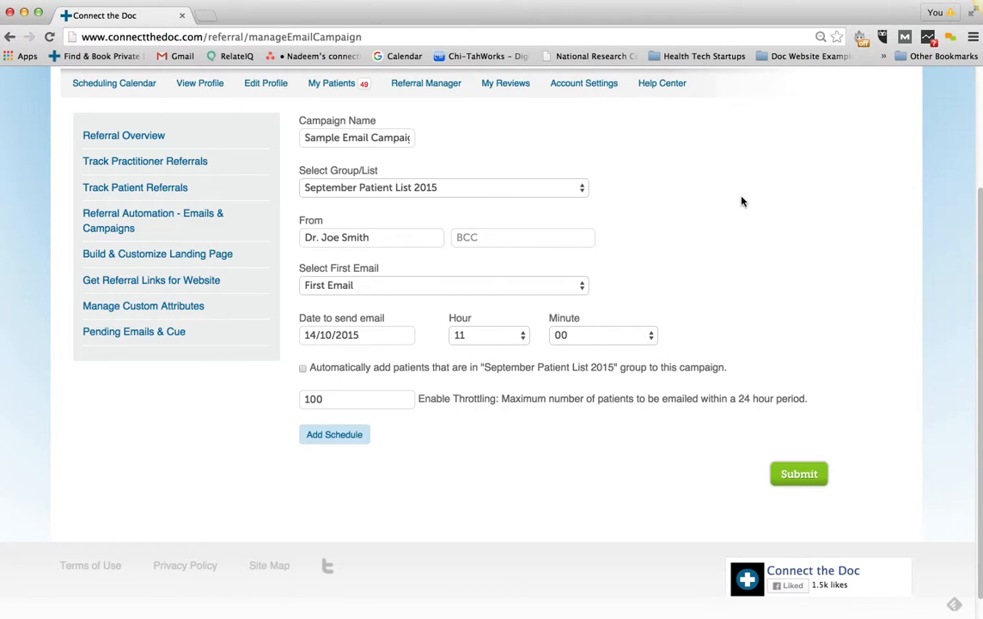
Throttle sending to 300 per day and add a Tuesday–Thursday sending window
{"action": "scroll", "coordinate": [596, 293], "scroll_direction": "down", "scroll_amount": 1}
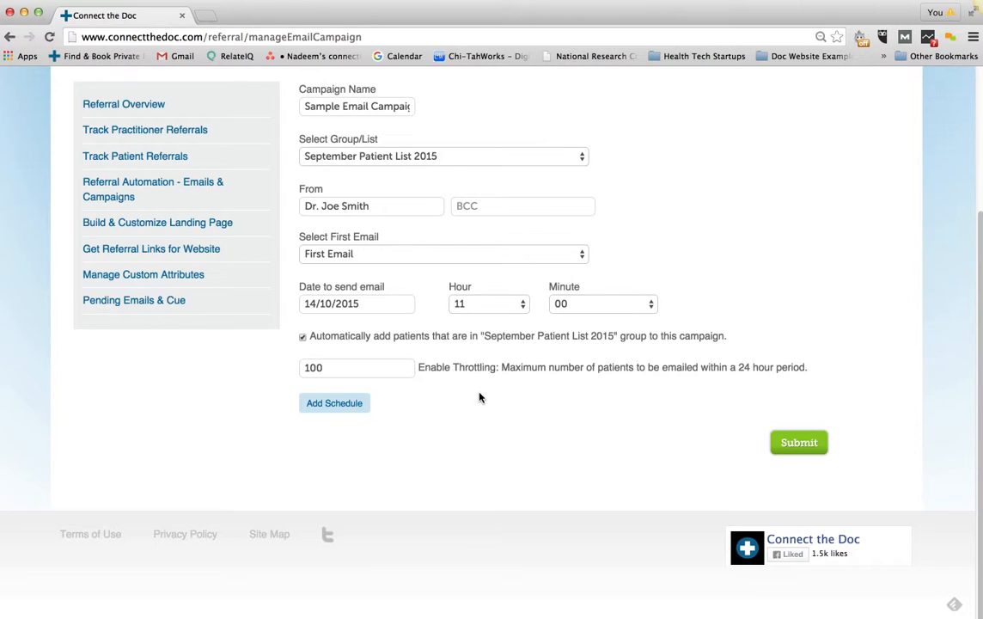
{"action": "double_click", "coordinate": [366, 372]}
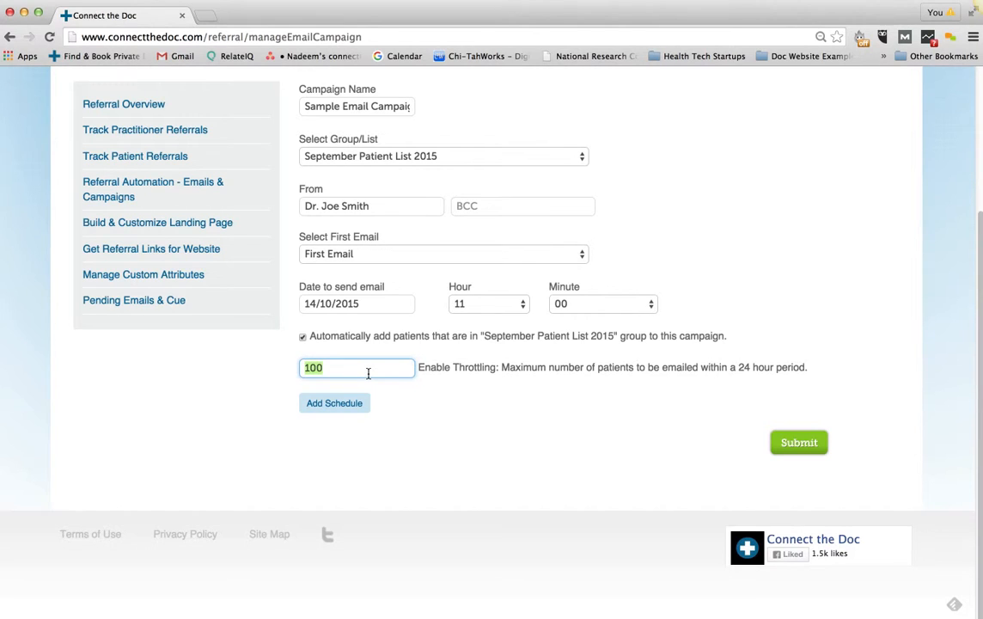
{"action": "type", "text": "300"}
{"action": "left_click", "coordinate": [346, 403]}
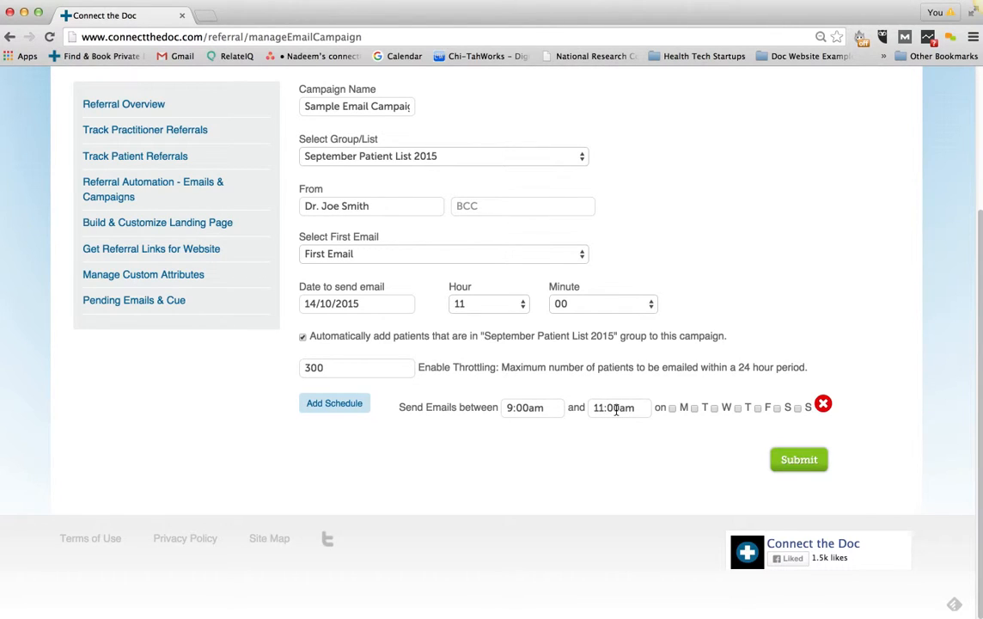
{"action": "left_click", "coordinate": [694, 408]}
{"action": "left_click", "coordinate": [714, 408]}
{"action": "left_click", "coordinate": [737, 408]}
{"action": "left_click", "coordinate": [368, 369]}
{"action": "double_click", "coordinate": [367, 369]}
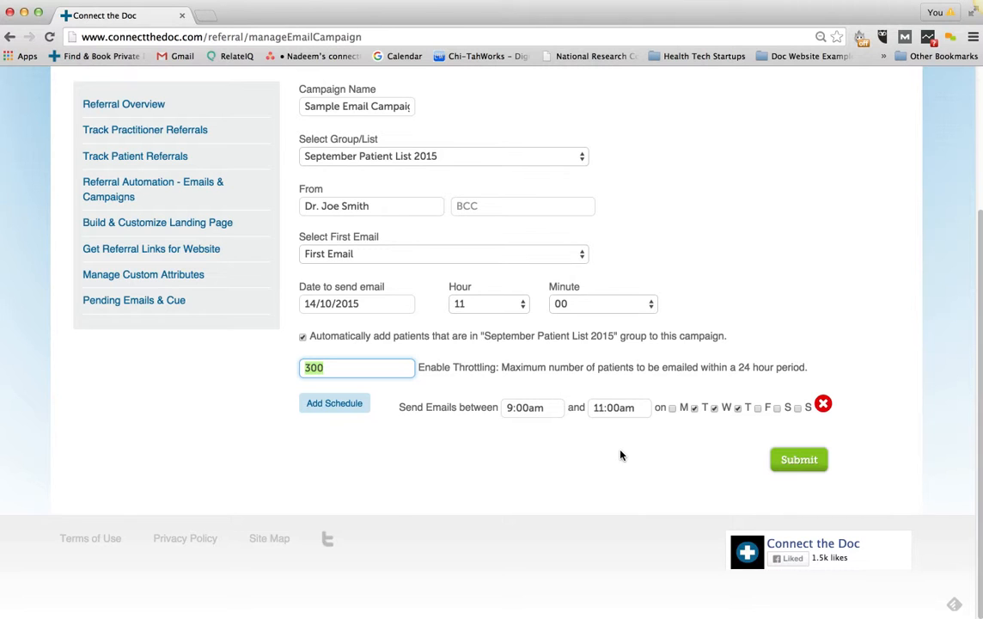
Submit the Sample Email Campaign and check its 6 remaining emails from October 14, 2015
{"action": "left_click", "coordinate": [782, 462]}
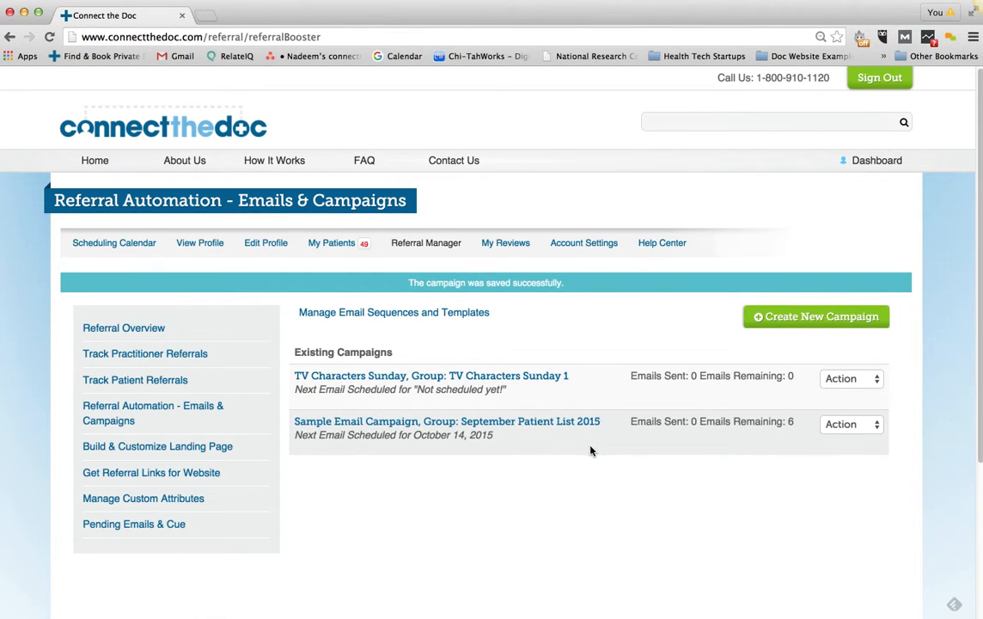
{"action": "left_click_drag", "start_coordinate": [792, 420], "coordinate": [731, 421]}
{"action": "left_click", "coordinate": [740, 421]}
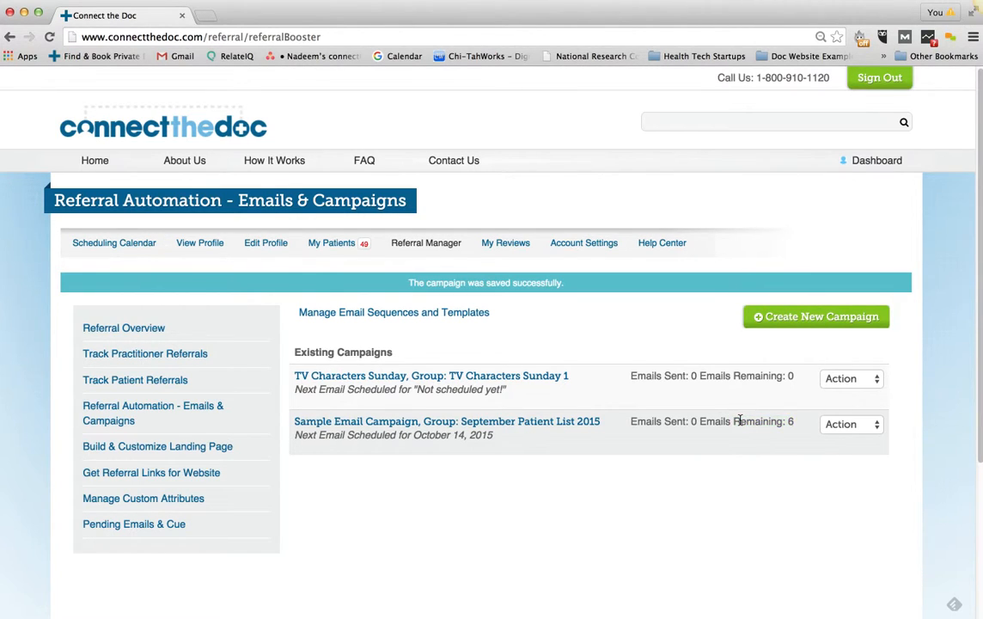